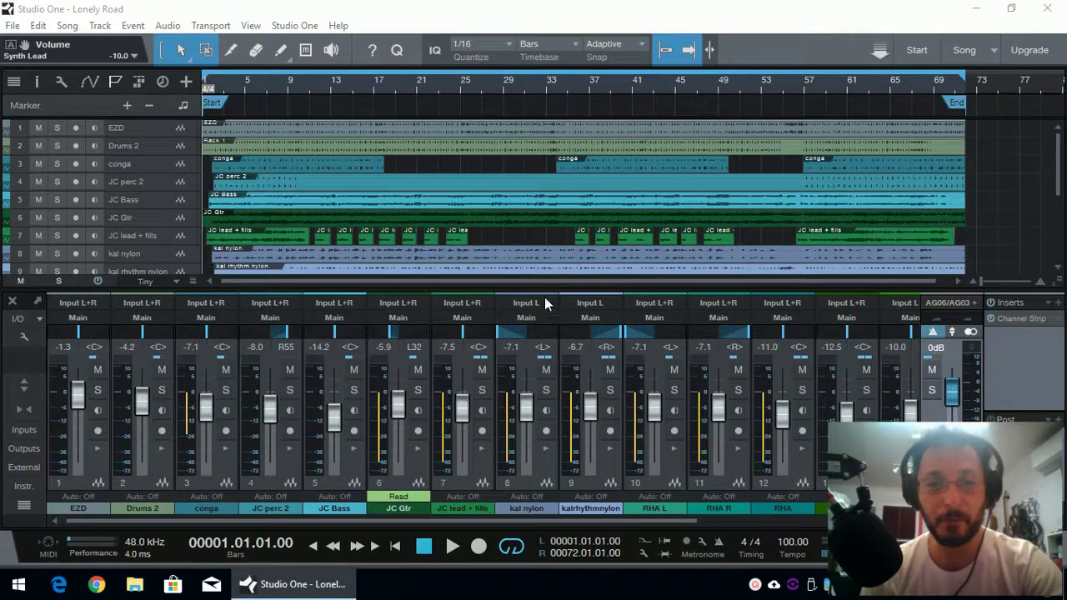
Bring the mixer back and play Lonely Road from the top, stopping near bar 16.
click(1022, 546)
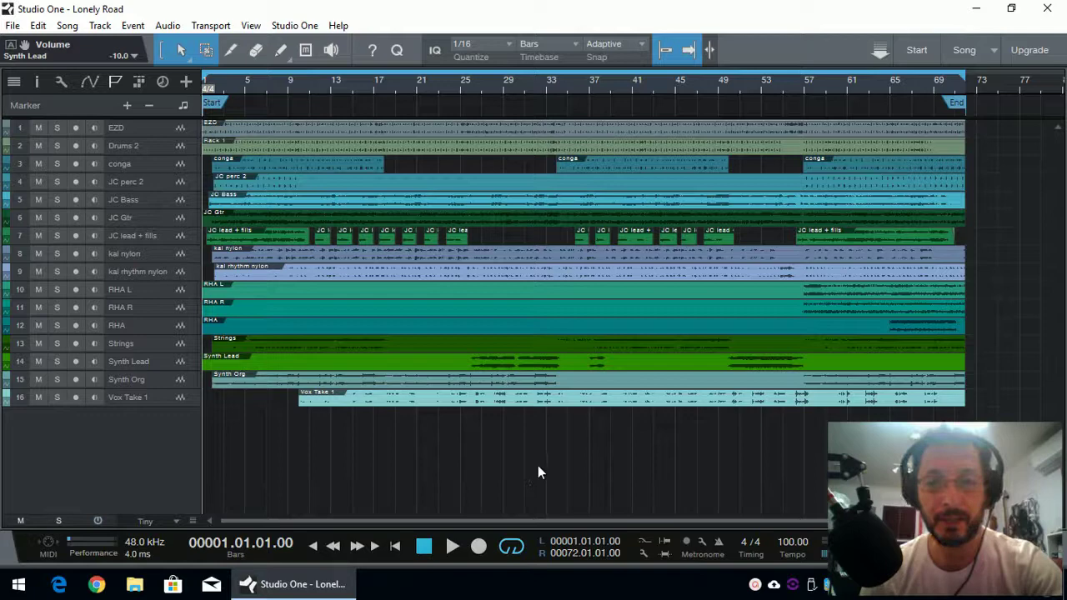
key(F3)
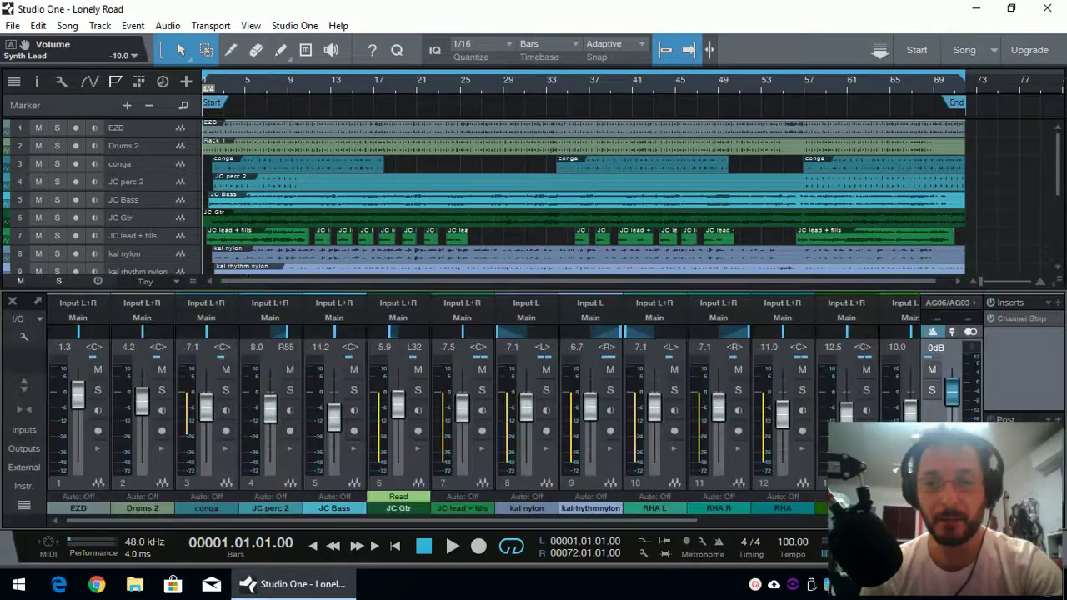
click(450, 547)
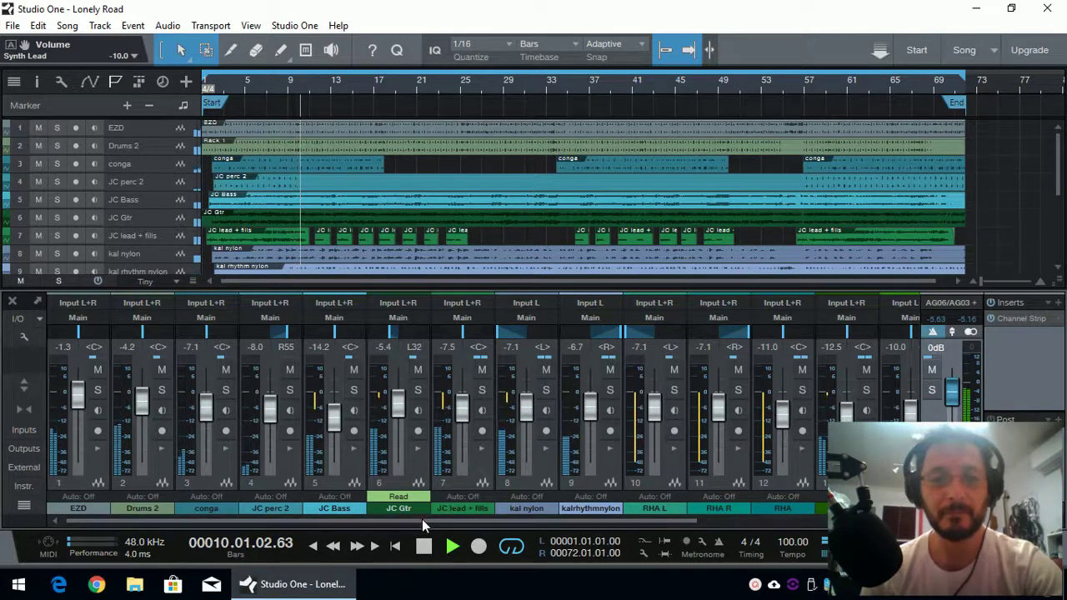
drag(422, 518, 640, 530)
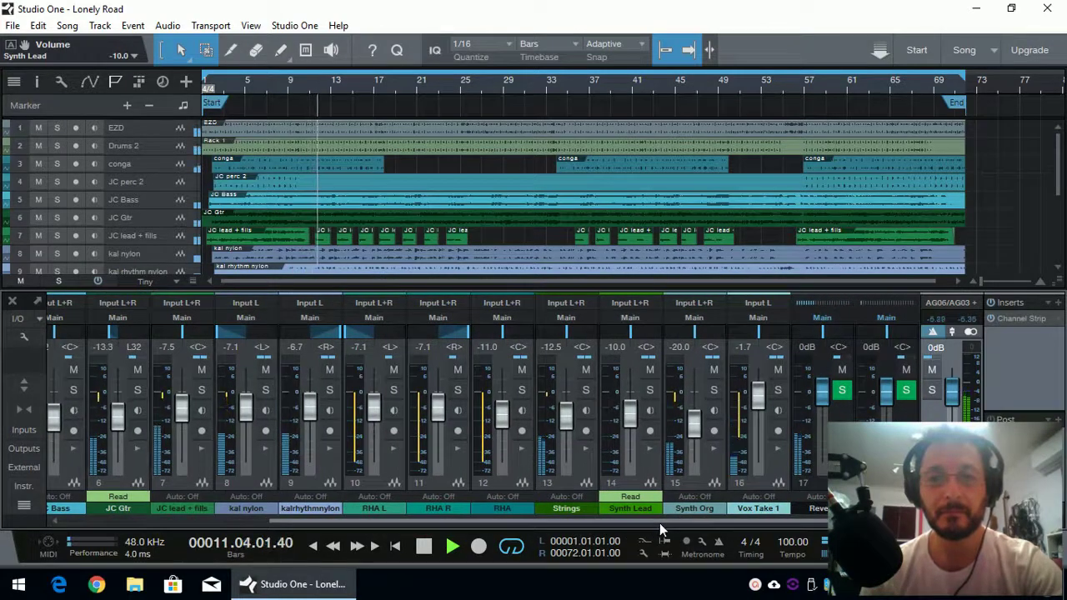
drag(659, 523, 381, 521)
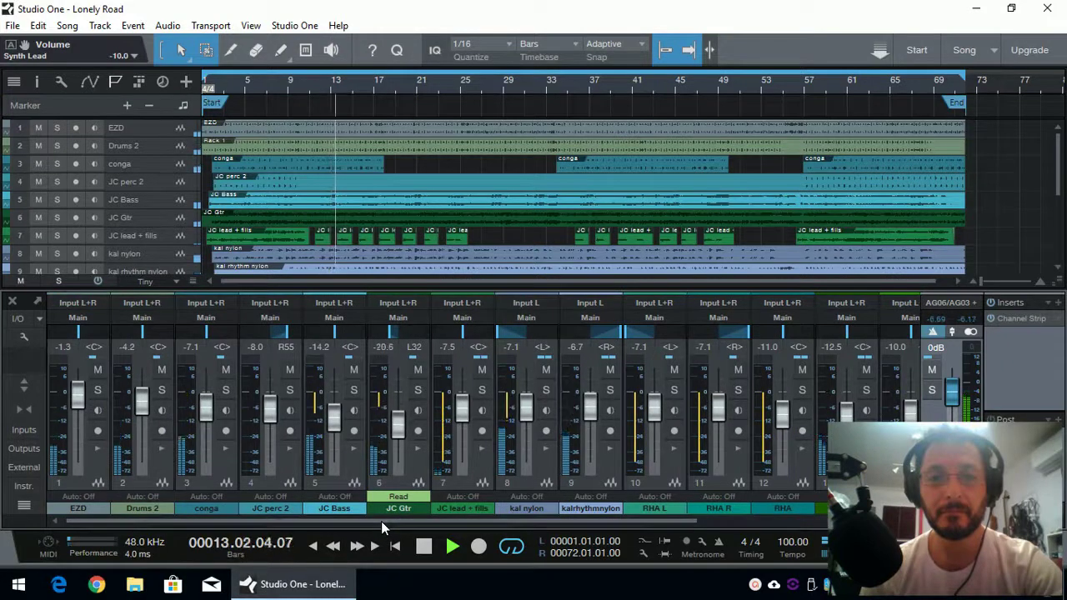
click(424, 546)
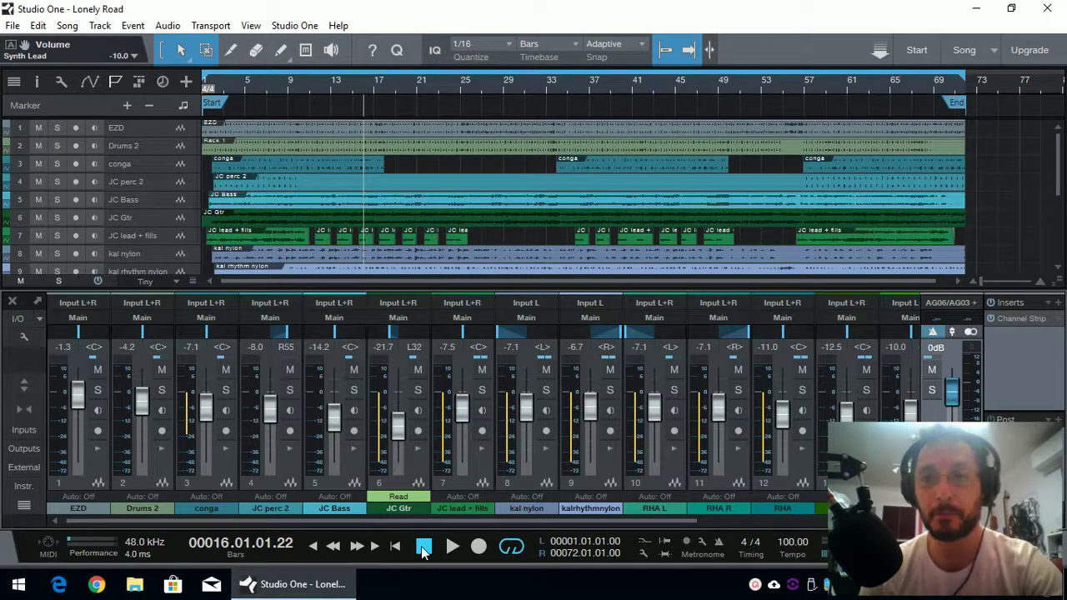
Zoom the arrangement in on the final bars until bar 70 fills the timeline.
scroll(417, 416, right, 5)
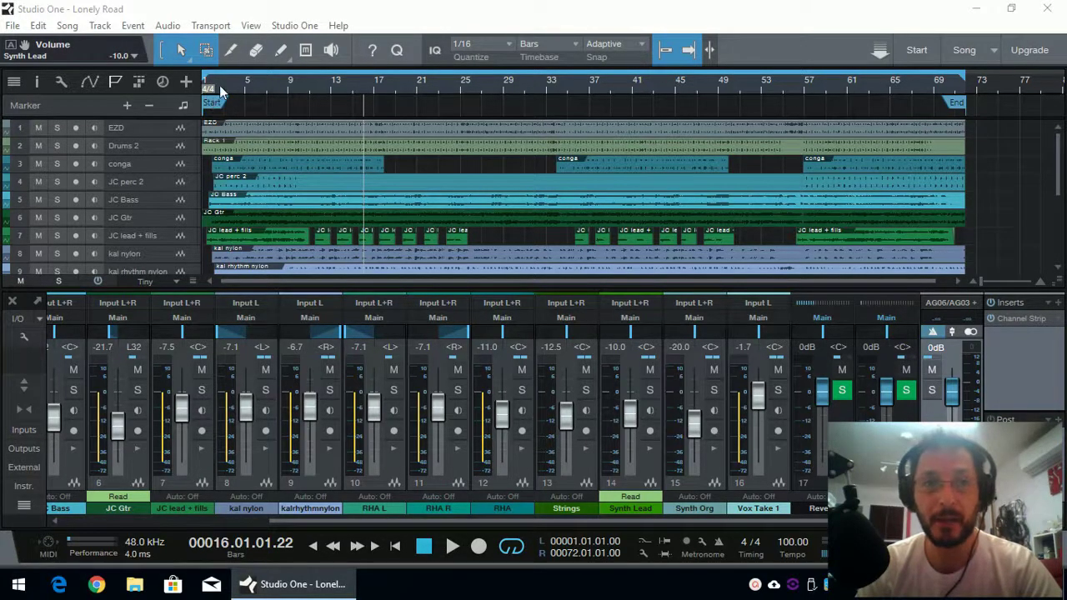
scroll(220, 85, up, 10)
mouse_move(248, 280)
mouse_down()
mouse_move(213, 282)
mouse_move(874, 282)
mouse_move(861, 283)
mouse_up()
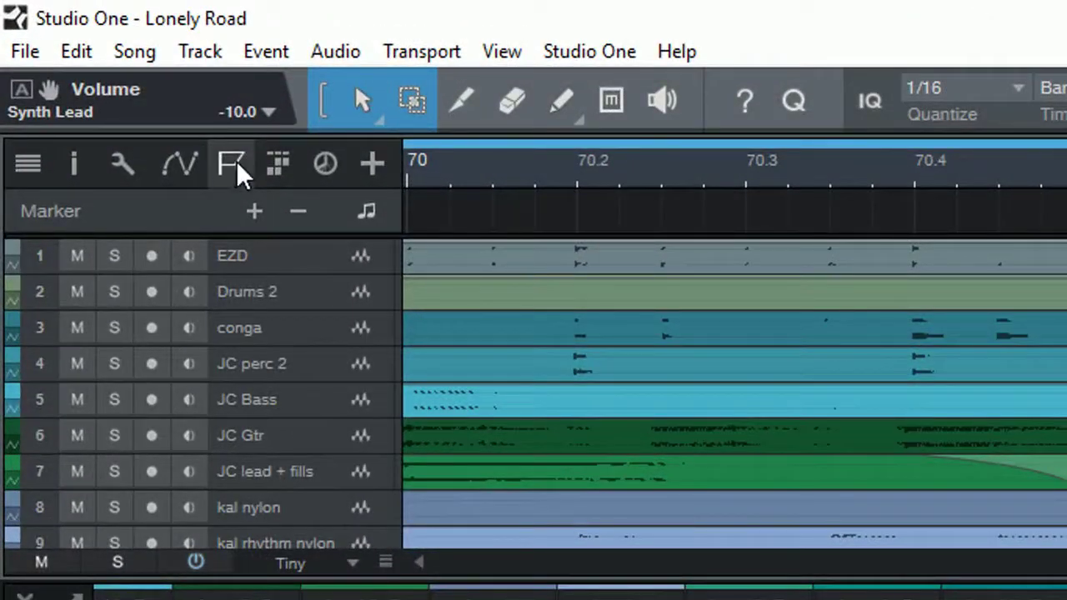
Zoom out to the whole song and insert marker #2 at bar 17.
click(228, 164)
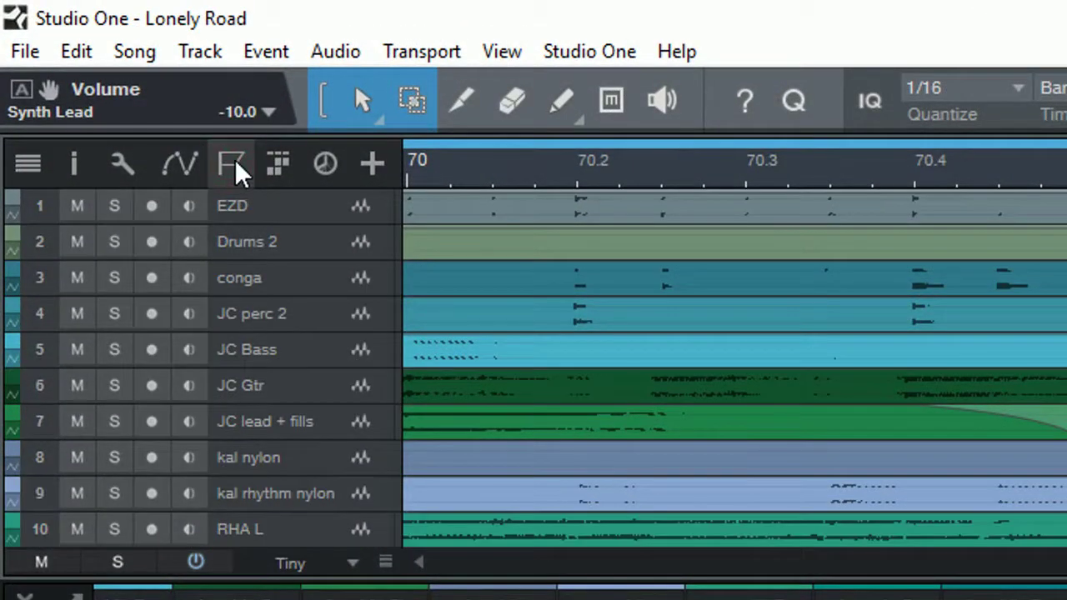
click(233, 164)
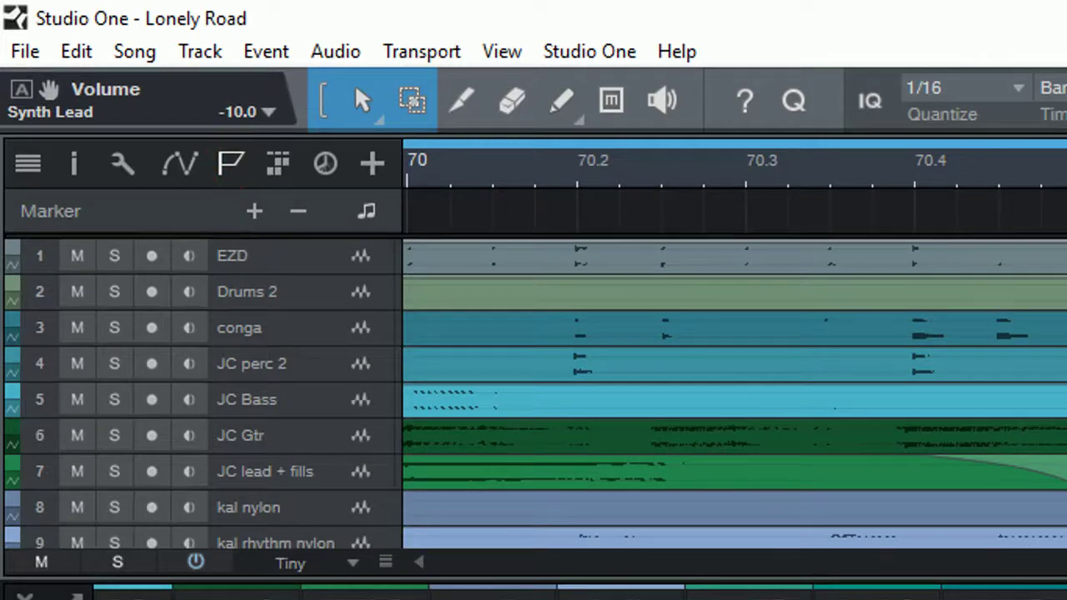
key(b)
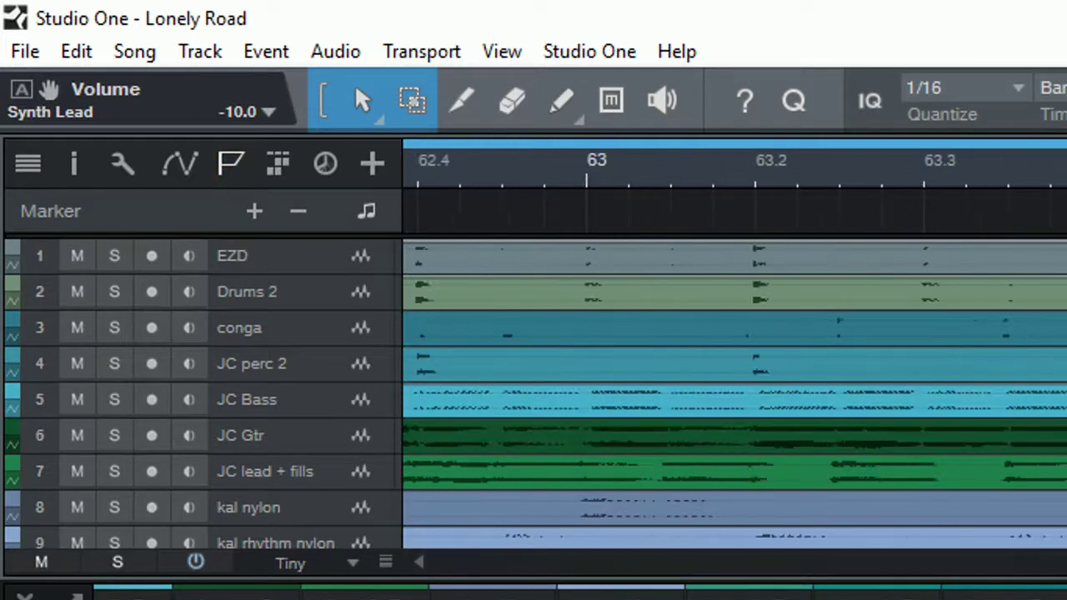
key(w)
key(w)
key(w)
key(w)
key(w)
key(w)
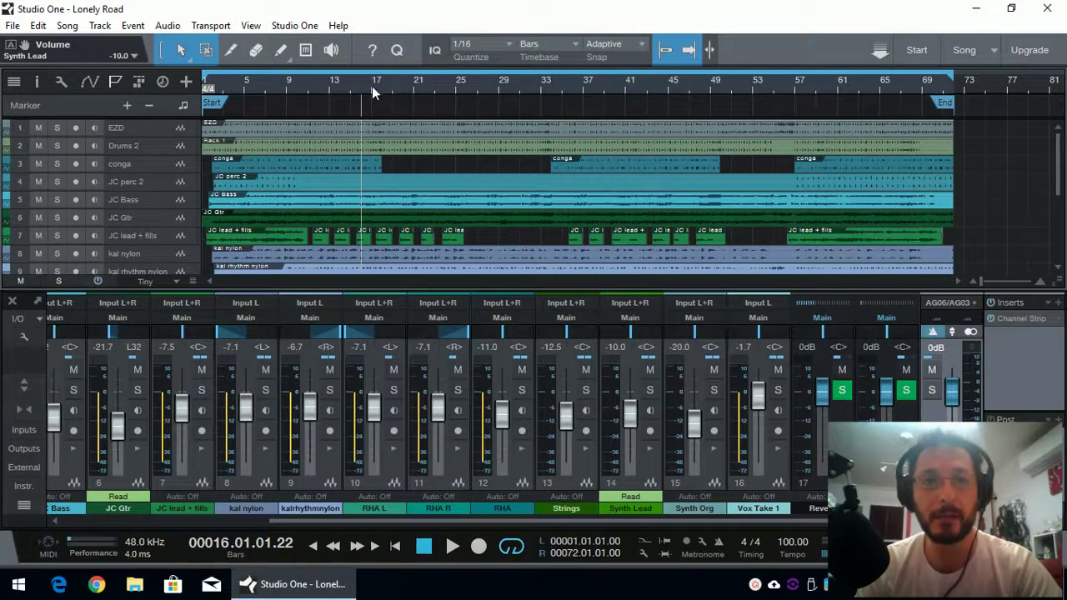
click(372, 86)
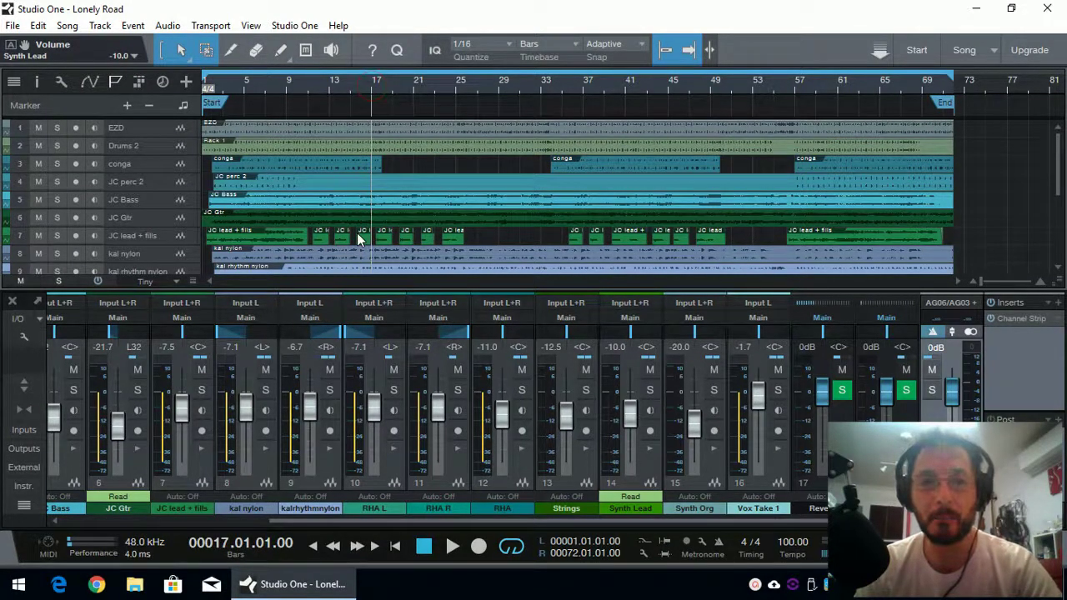
click(127, 105)
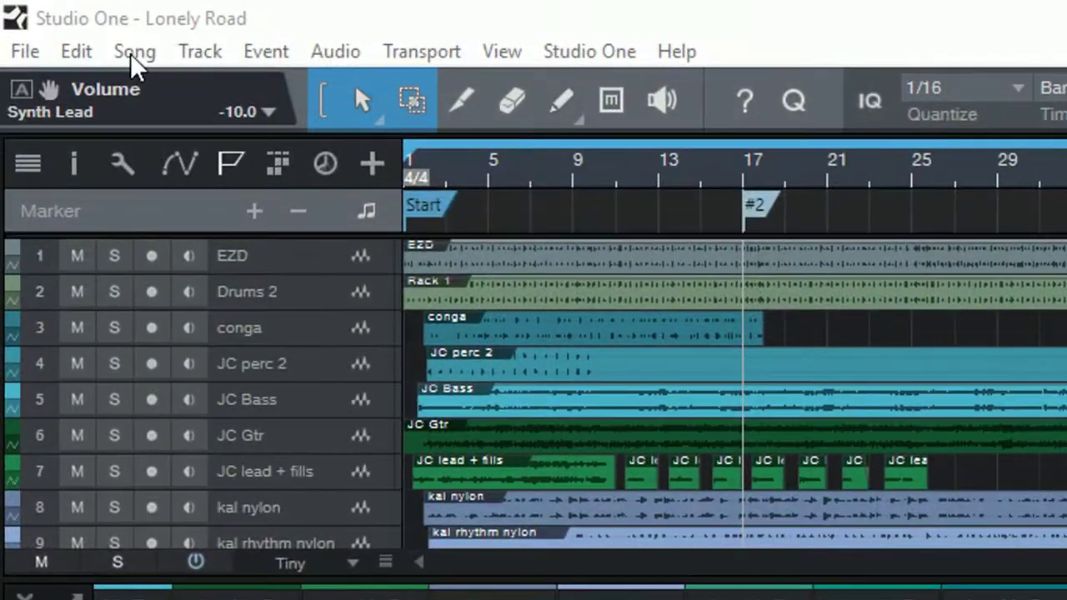
Open the Export Mixdown dialog from the Song menu.
click(130, 53)
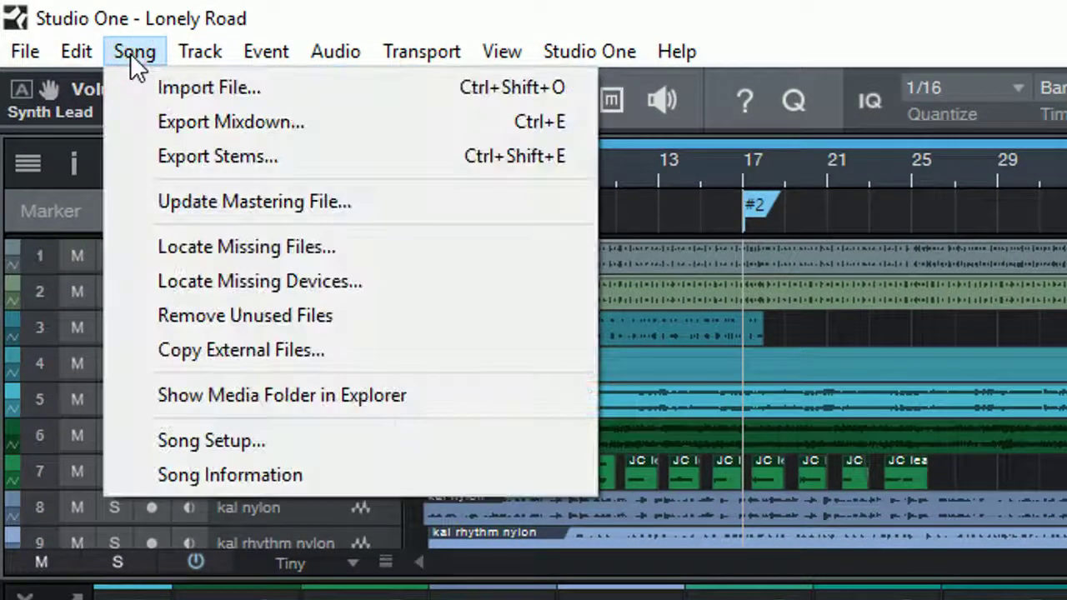
click(211, 120)
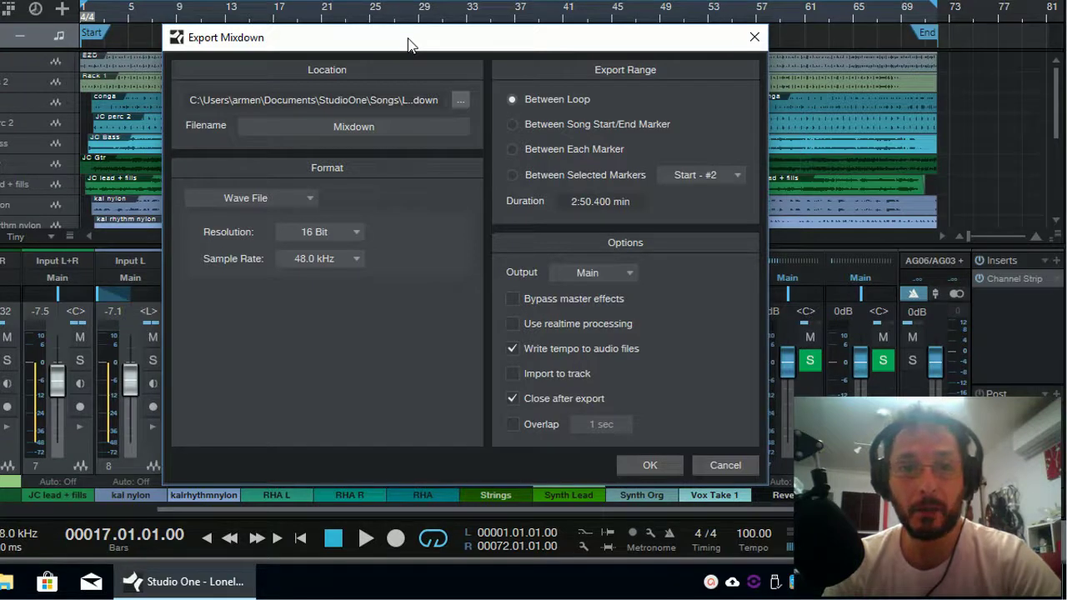
Set the export location to Desktop and the filename to 'Lonely Road Mixdown'.
click(460, 99)
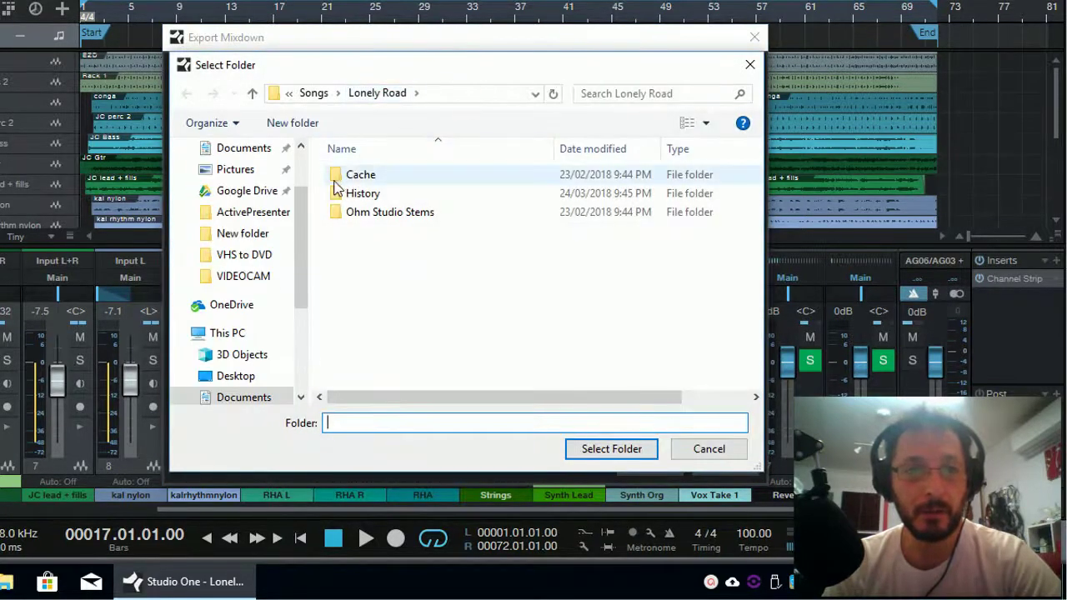
click(244, 376)
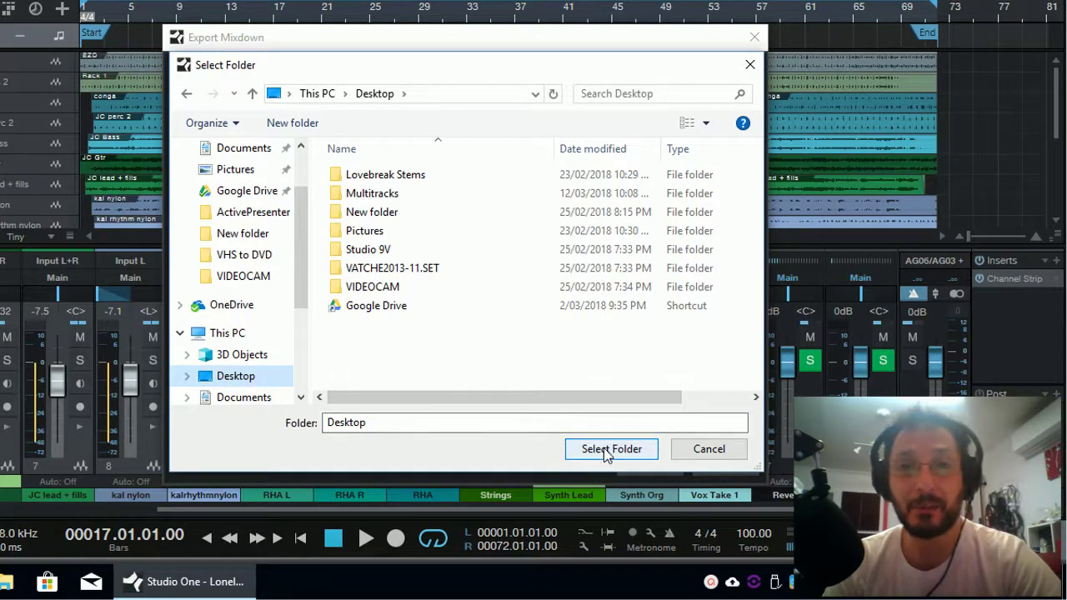
click(611, 450)
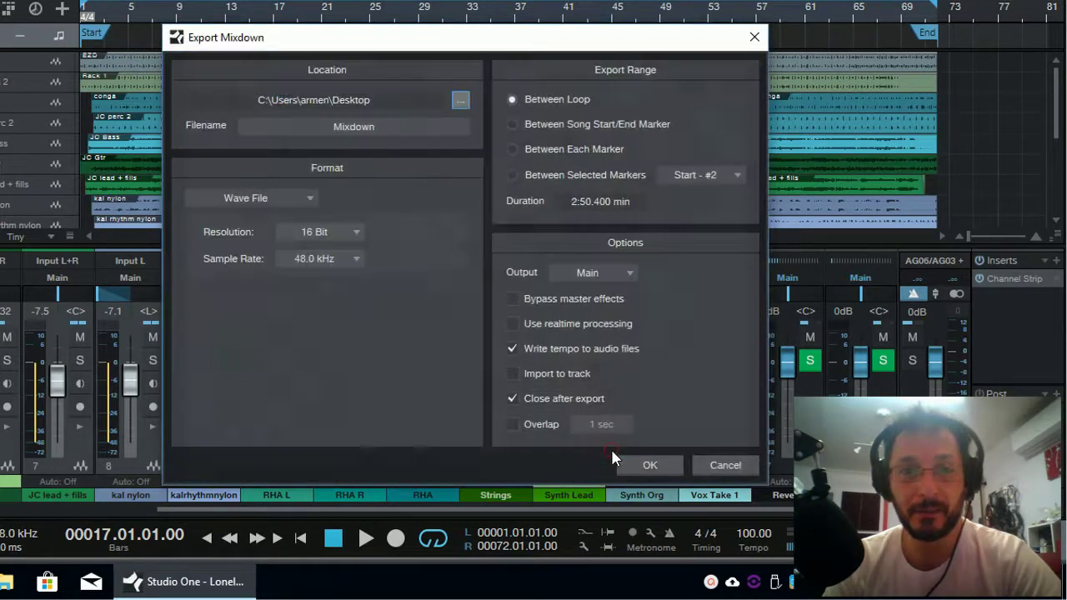
click(389, 129)
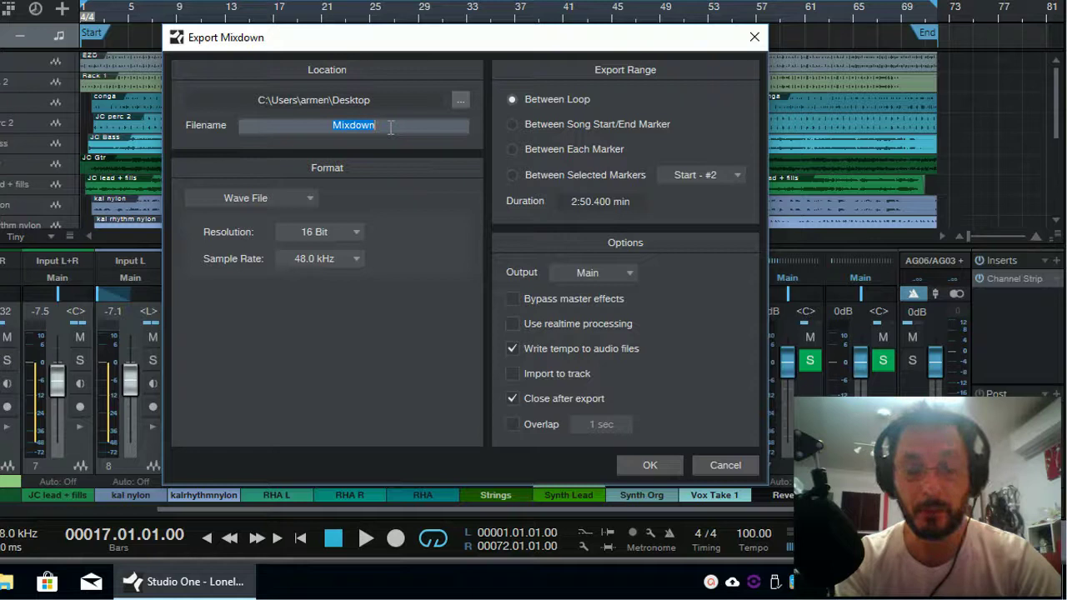
text(Lonely Road Mixdown)
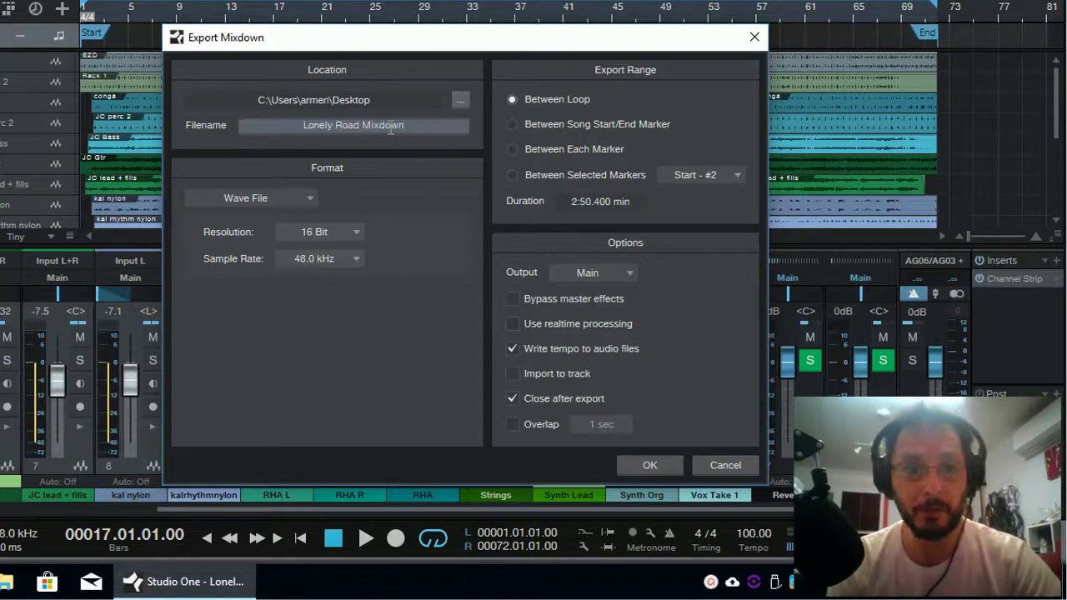
Keep the Wave File format and change the sample rate to 44.1 kHz.
click(308, 199)
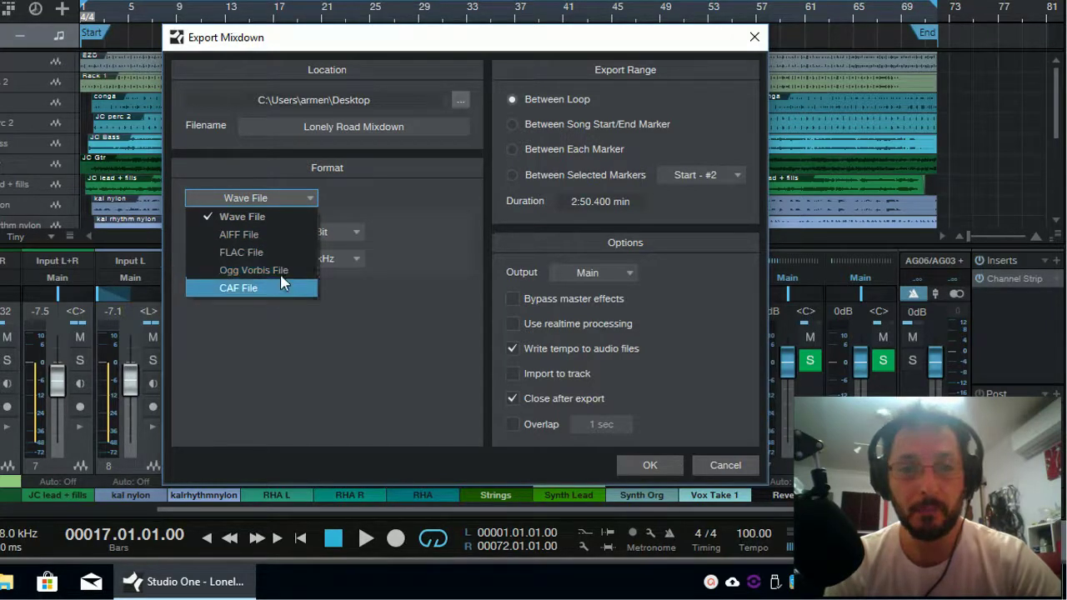
key(Up)
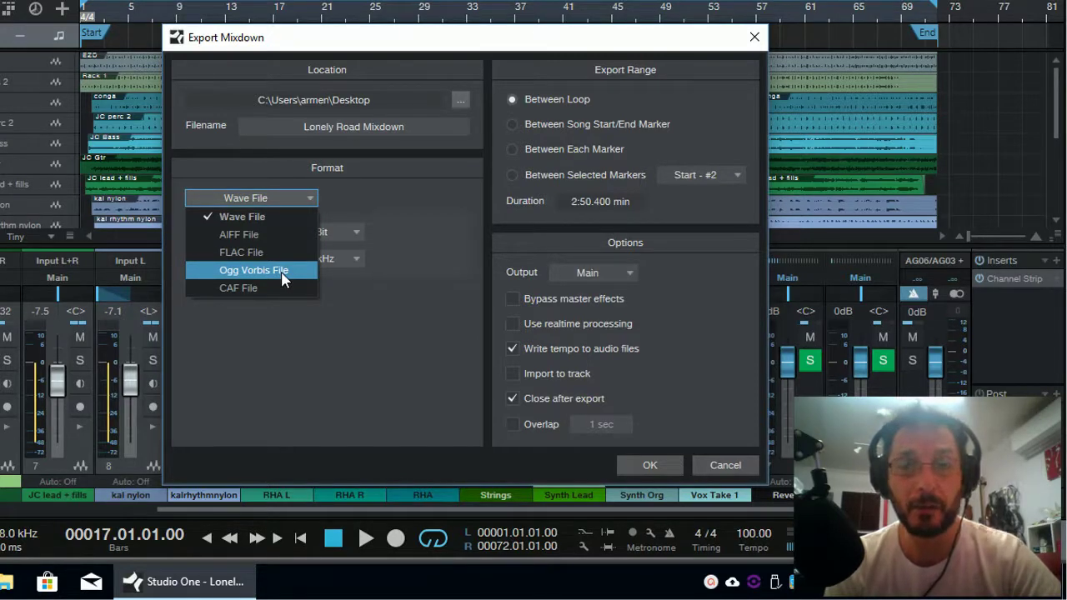
click(364, 200)
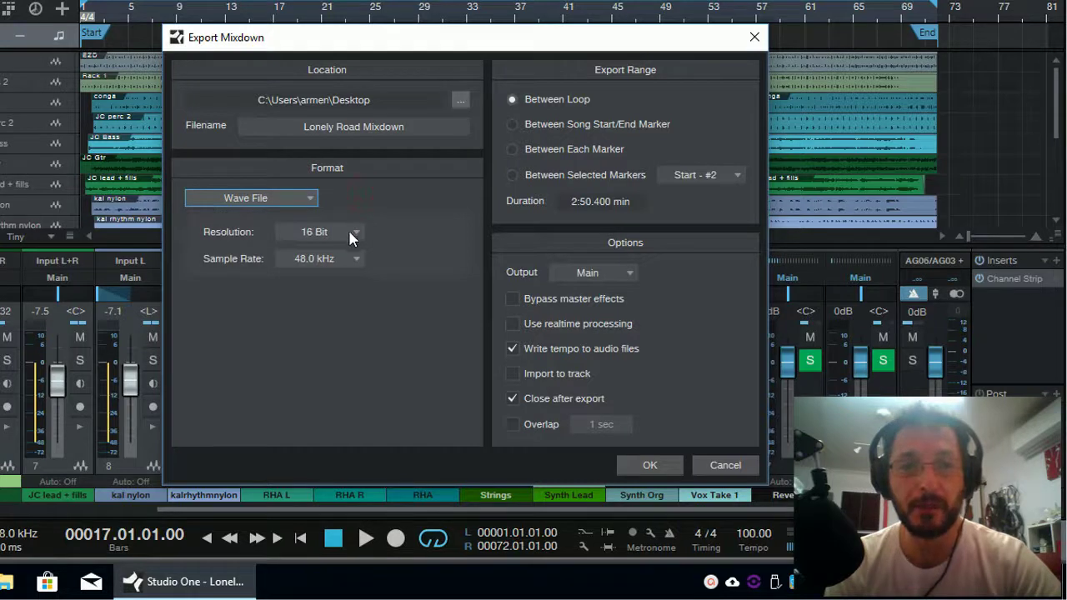
click(350, 257)
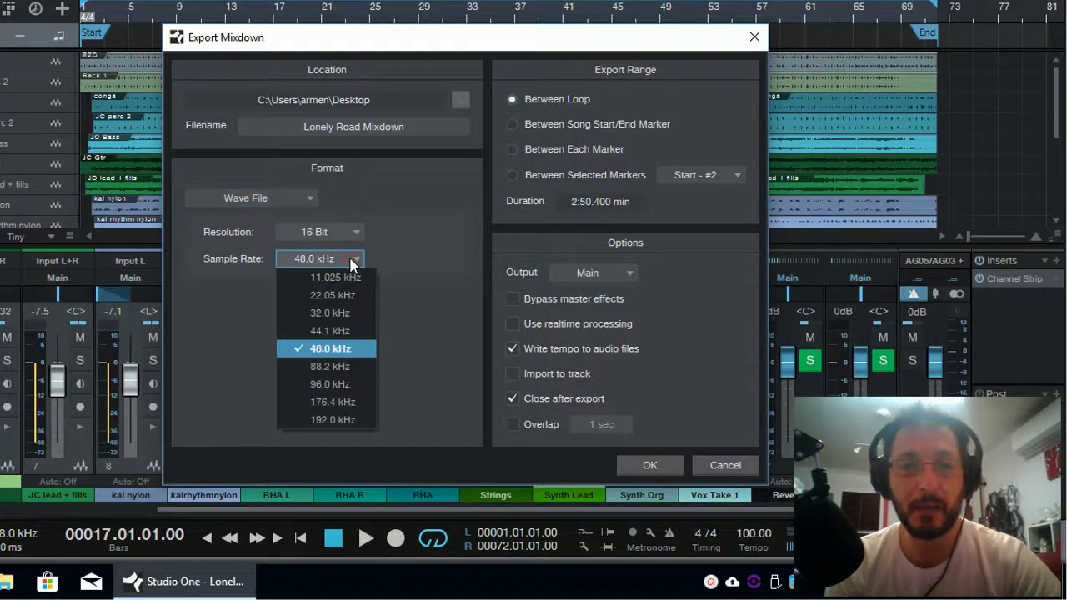
click(341, 330)
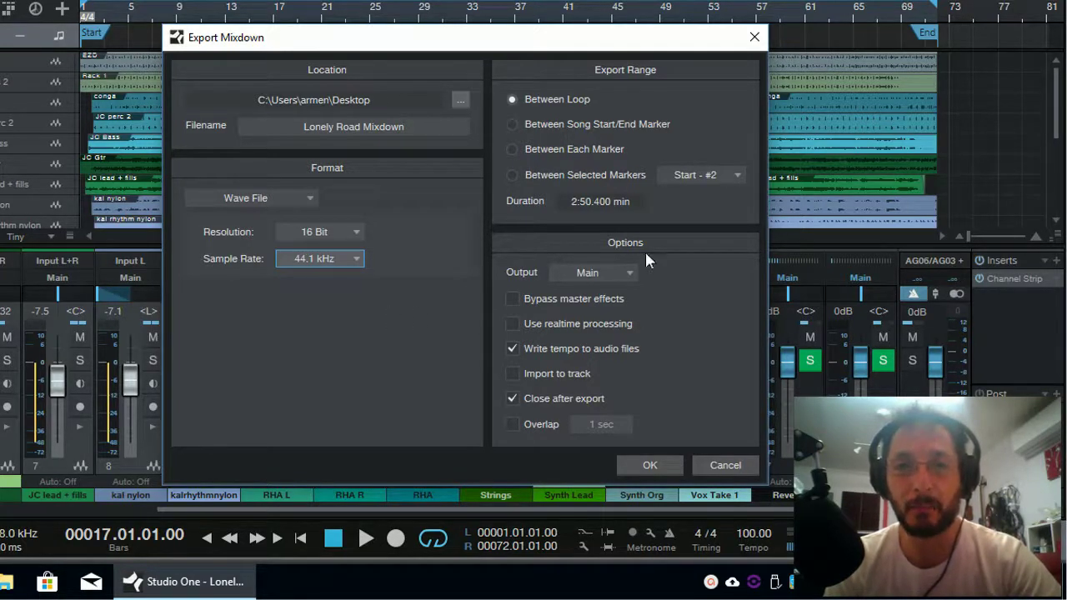
Set the export range to Between Song Start/End Marker, leaving Output on Main.
click(543, 125)
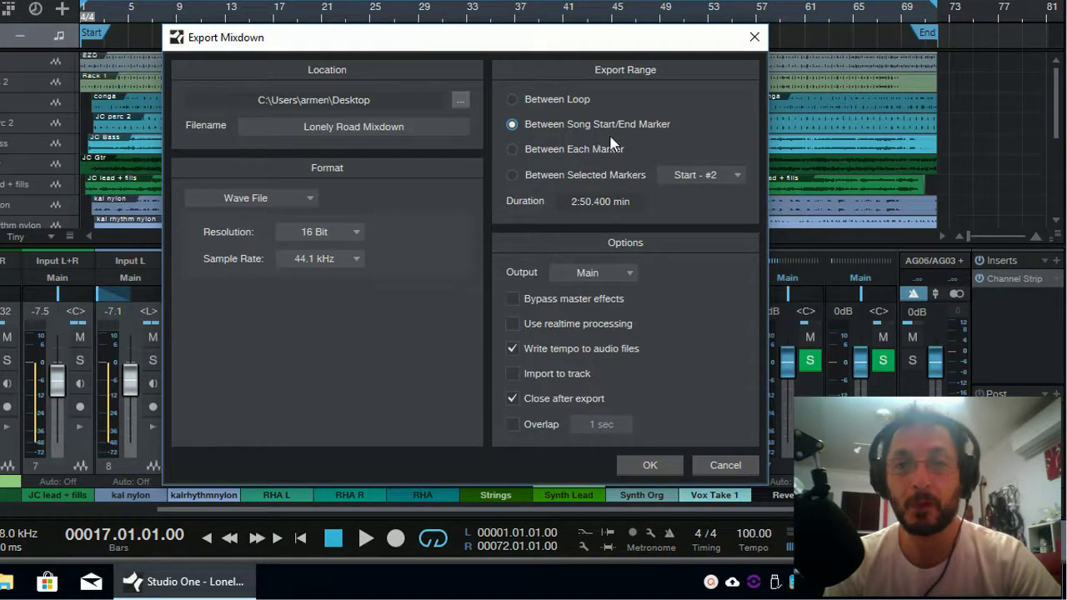
click(629, 275)
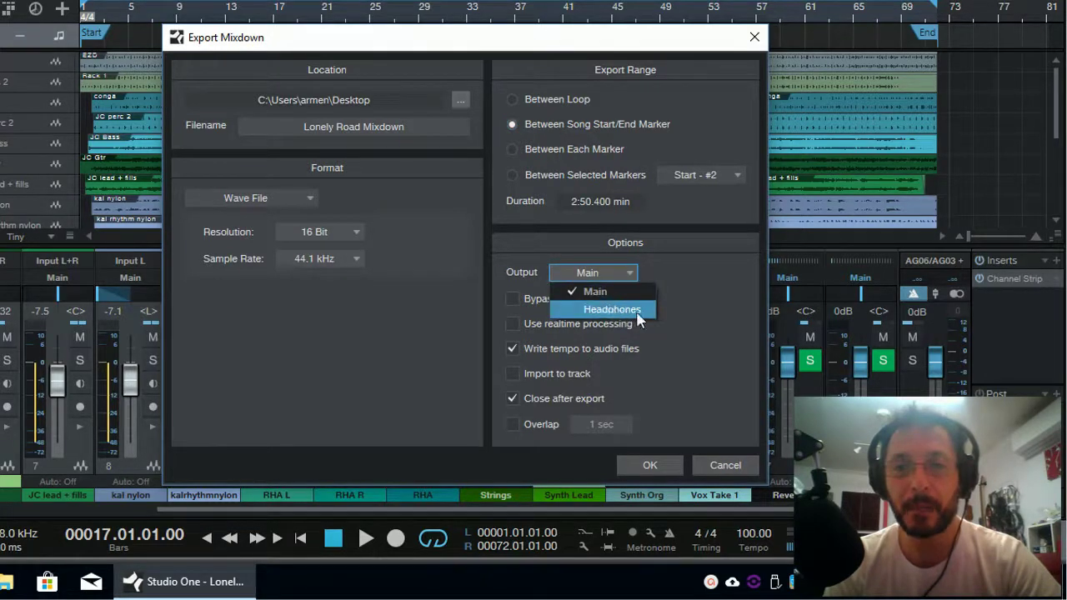
click(687, 268)
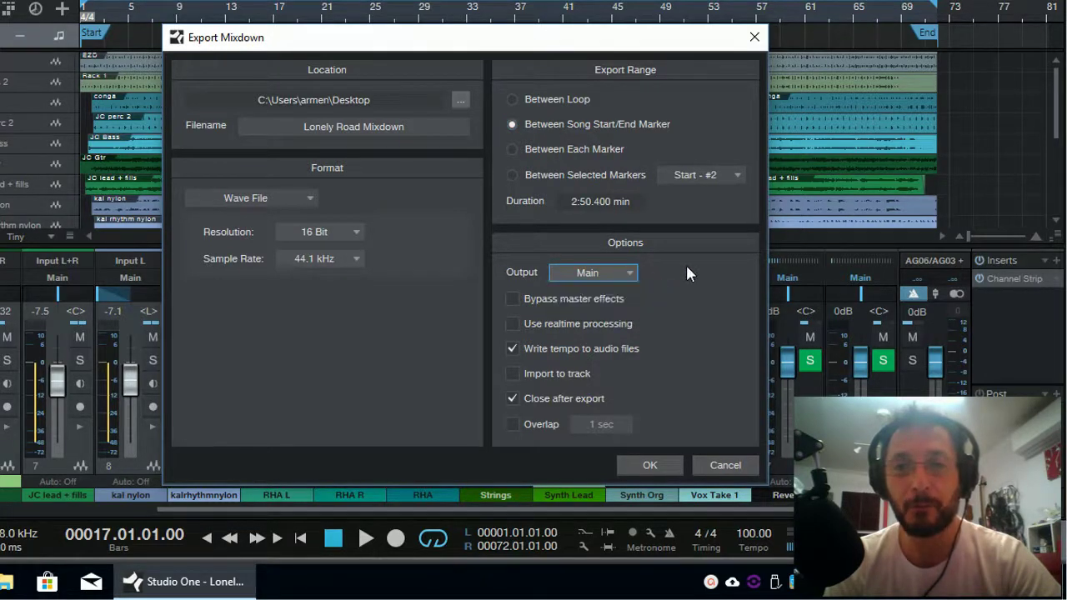
Export the mixdown, save and close Studio One, and open Lonely Road Mixdown.wav.
click(645, 463)
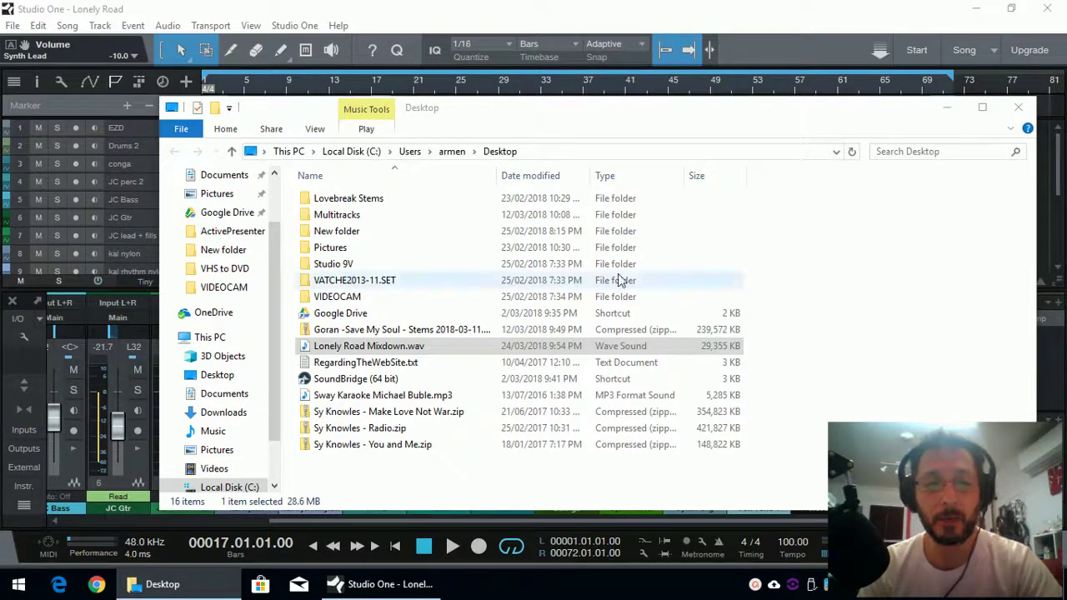
click(309, 348)
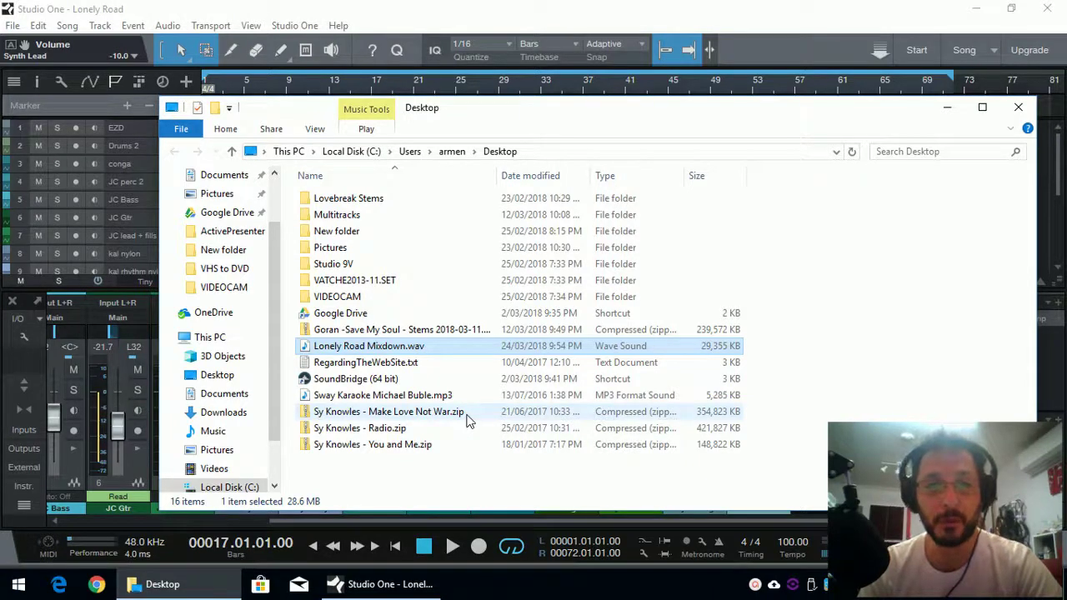
click(1048, 10)
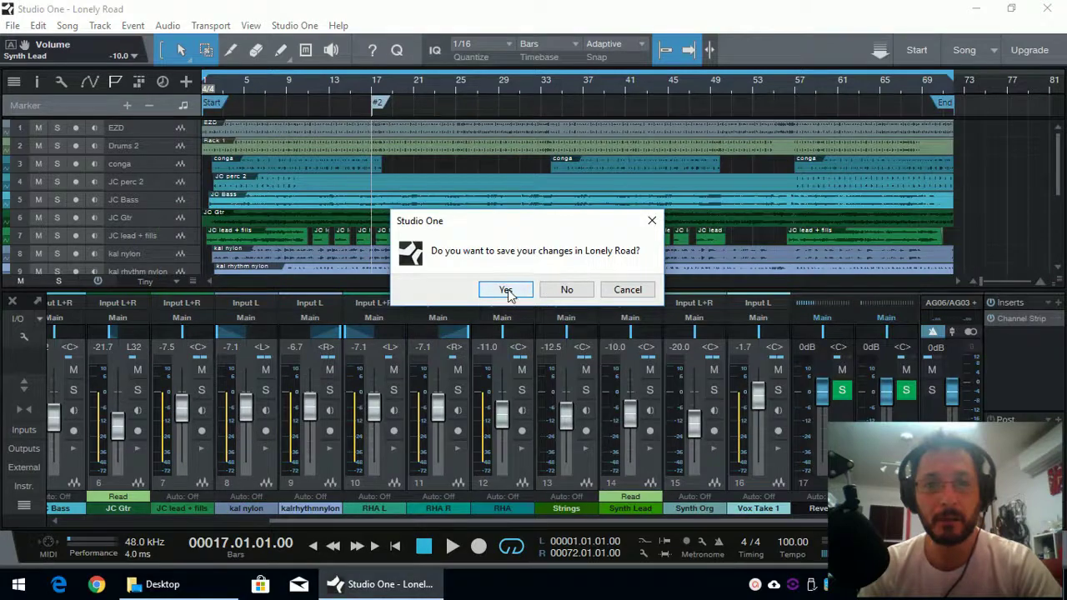
click(506, 290)
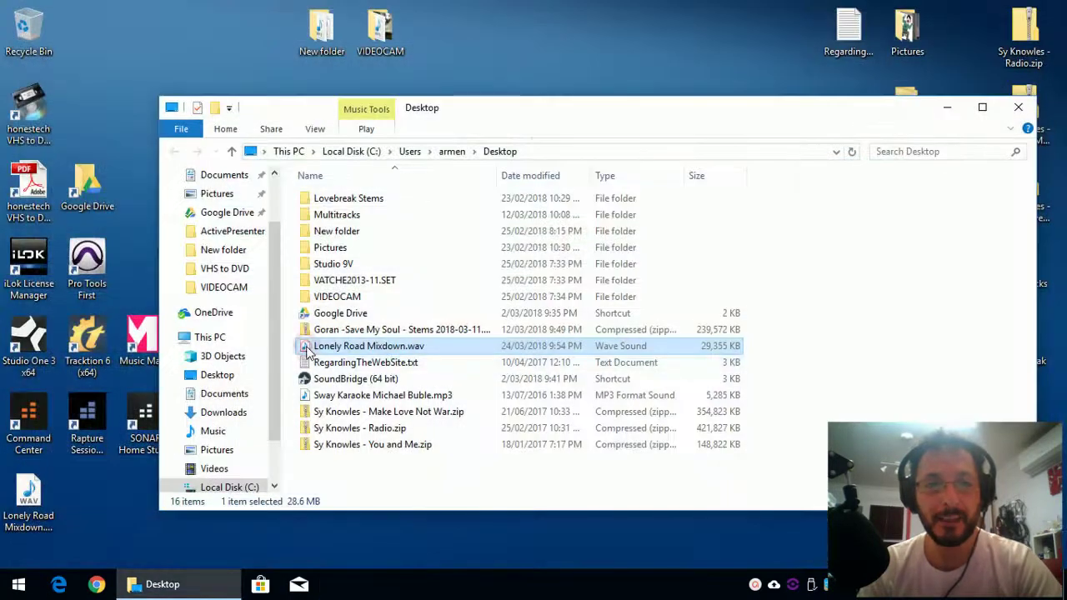
double_click(305, 350)
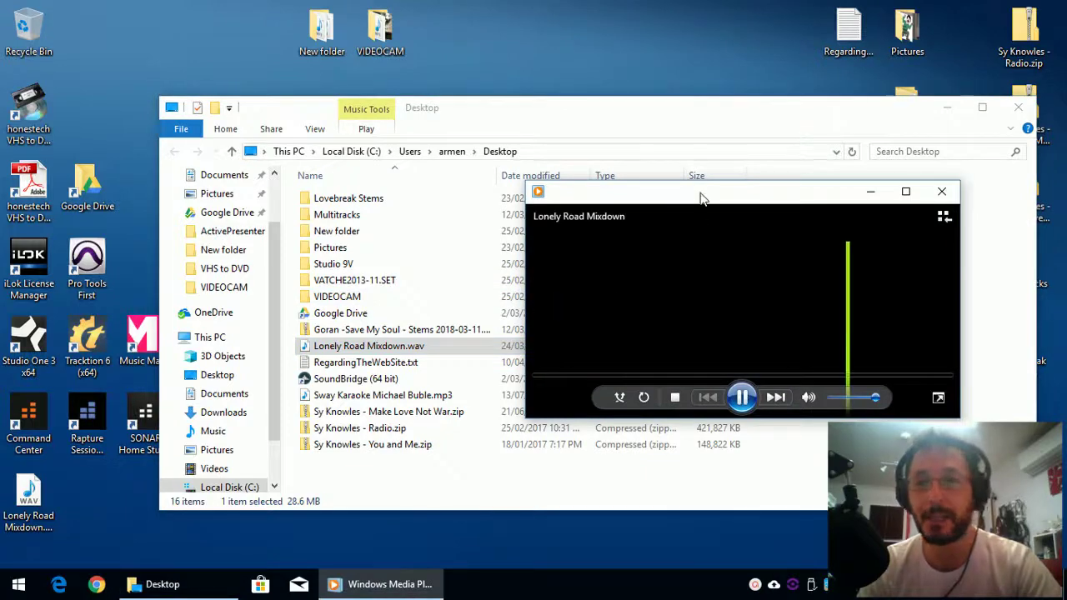
Move the Media Player window aside, listen to the mixdown, then close the player.
drag(701, 198, 452, 187)
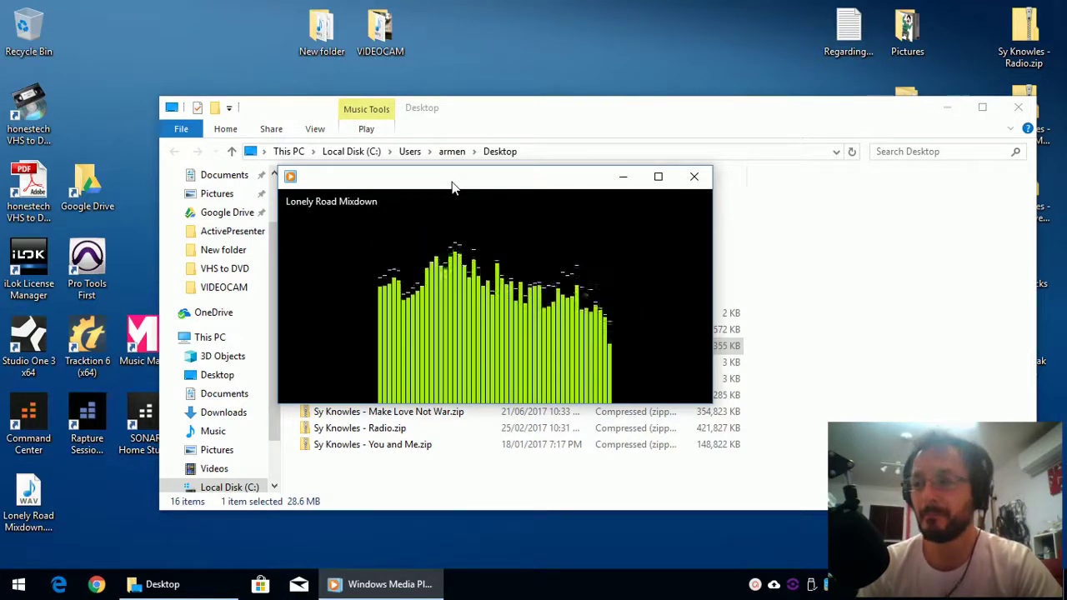
mouse_move(566, 341)
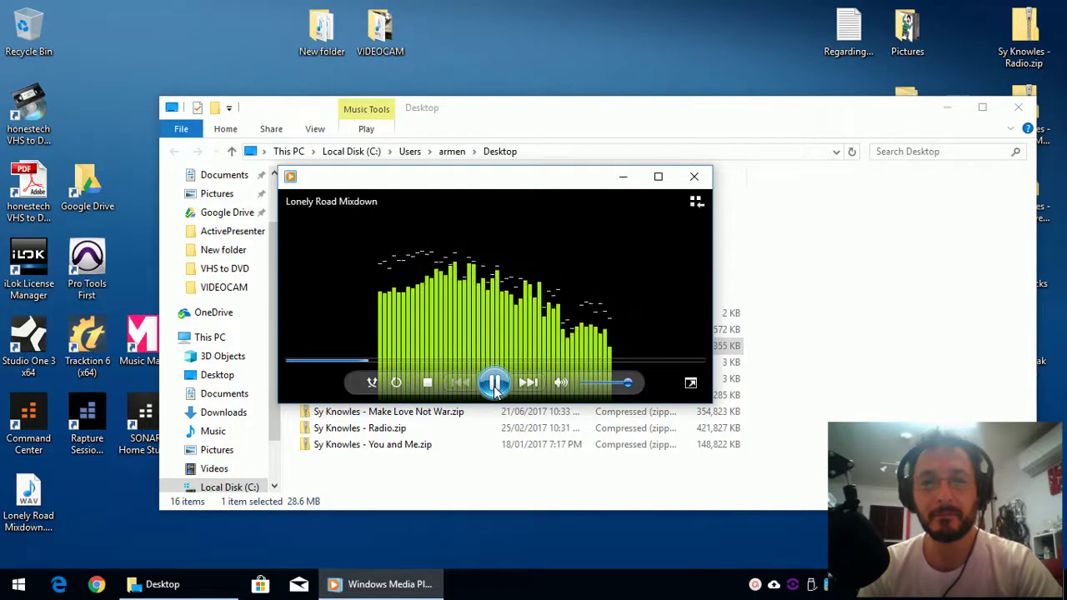
click(695, 178)
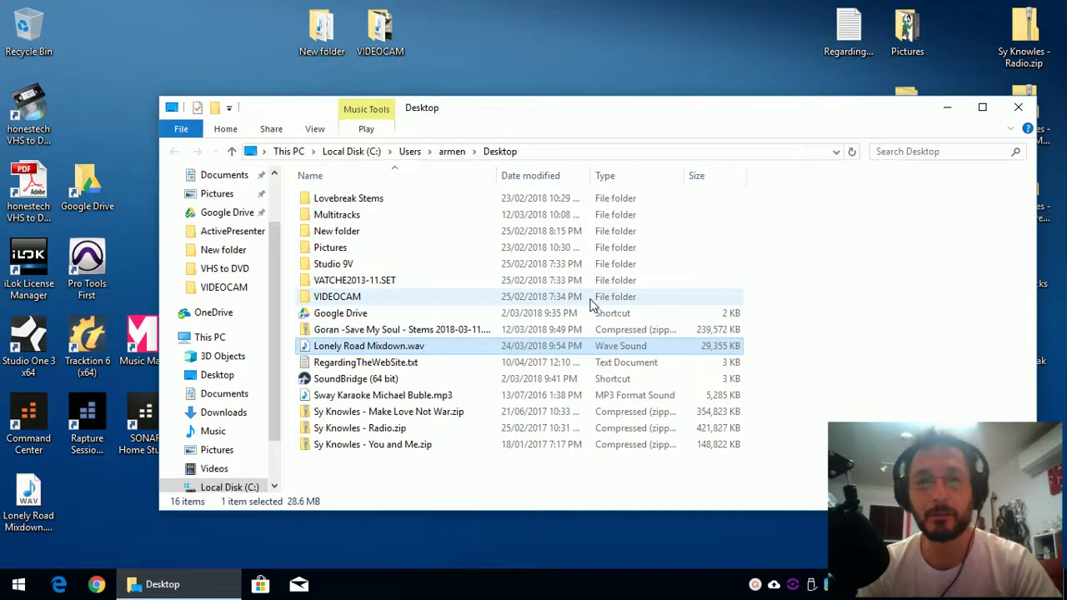
Minimise the Explorer Desktop folder window to reveal the desktop icons.
click(947, 107)
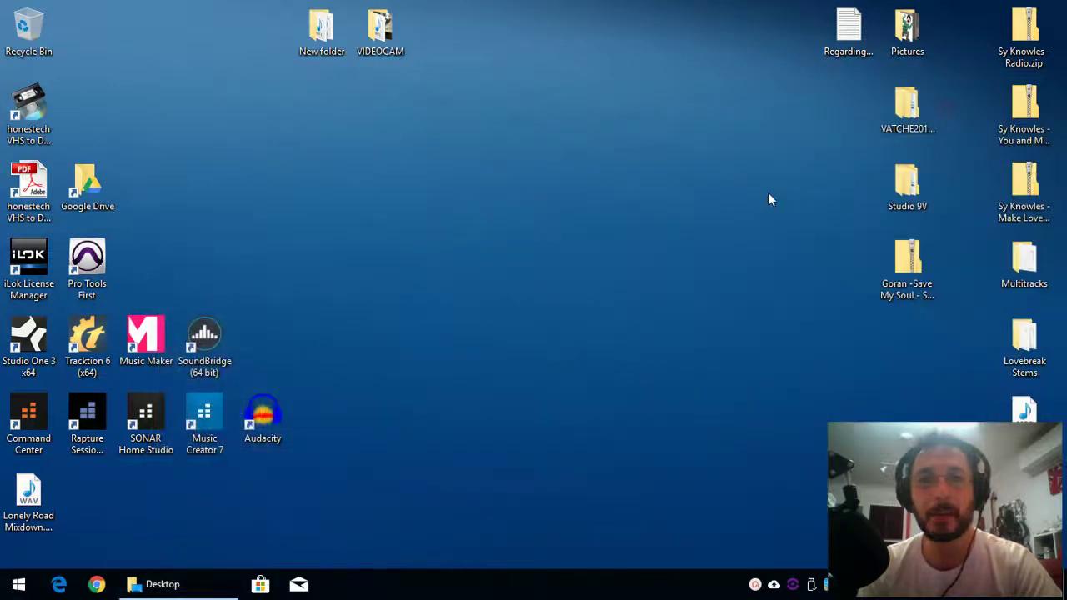
Launch Audacity and import Lonely Road Mixdown.wav into it as a copied file.
double_click(269, 419)
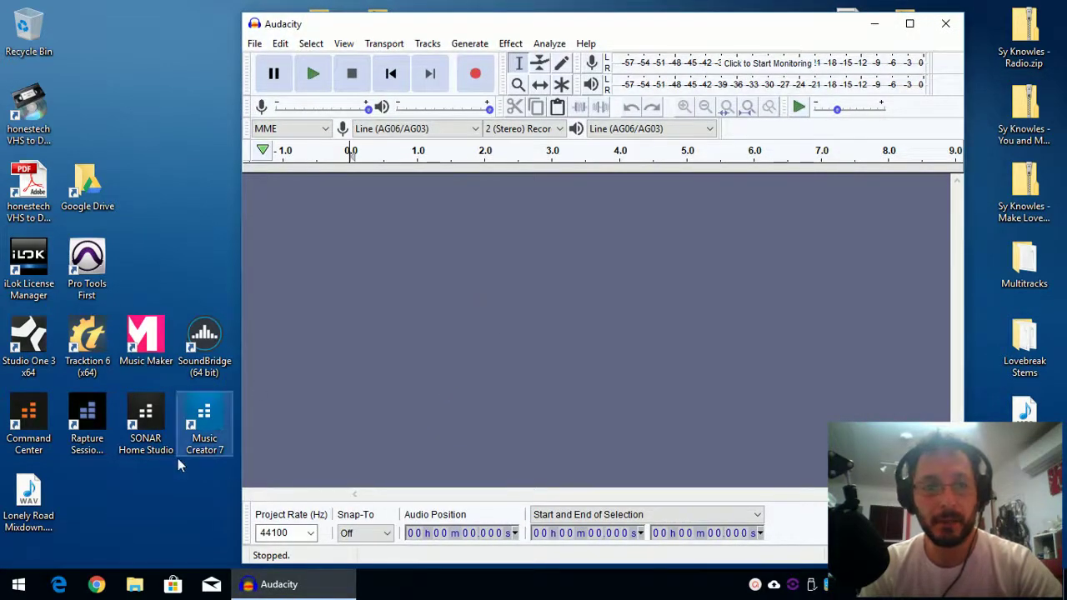
drag(25, 500, 593, 287)
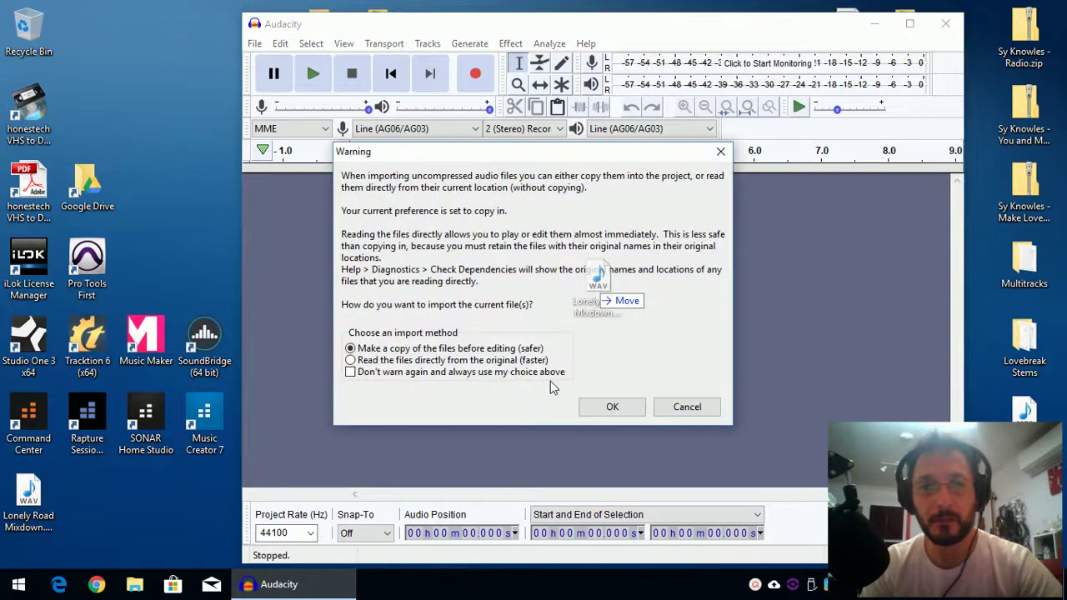
click(612, 408)
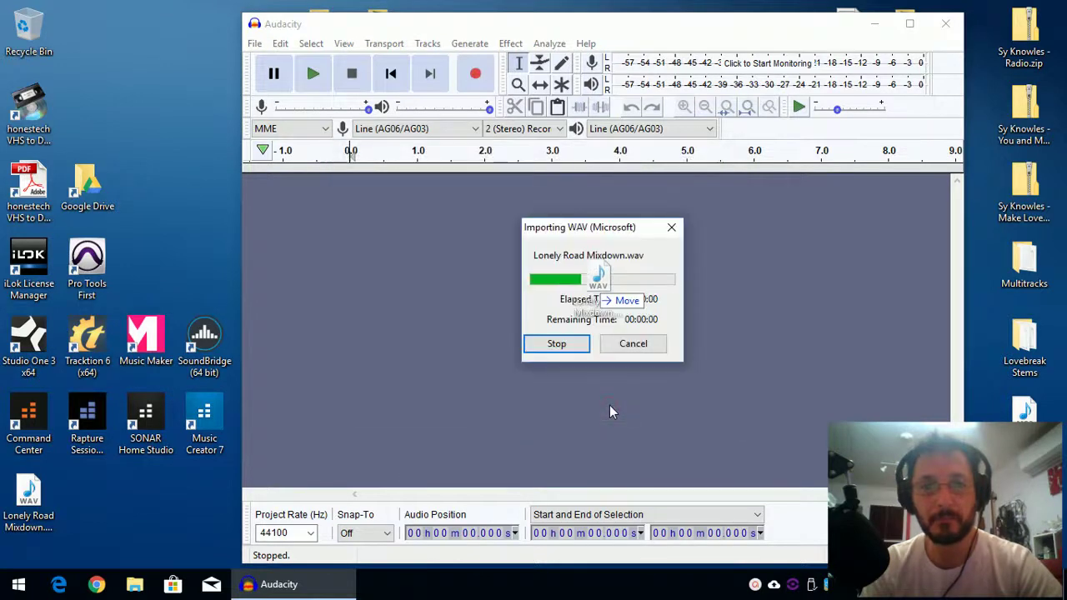
click(313, 75)
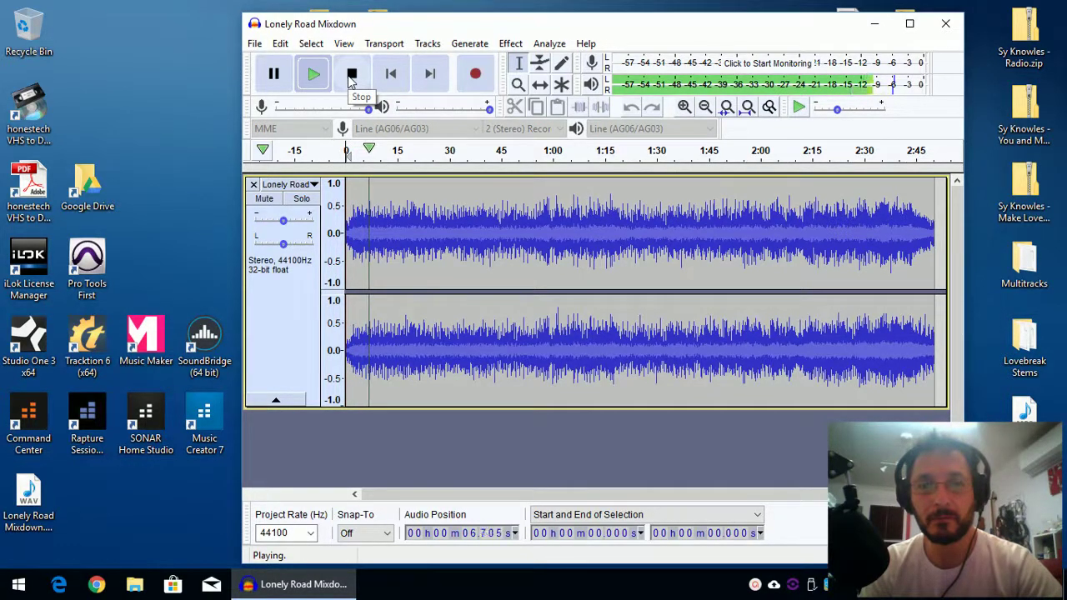
click(350, 75)
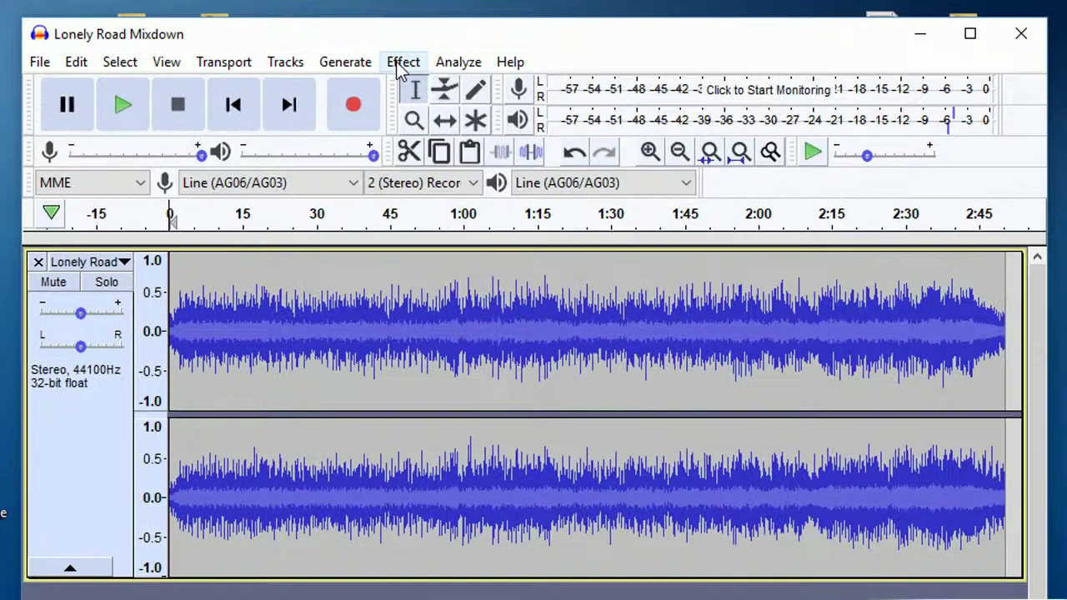
Select all of the mixdown audio with Ctrl+A and bring up the Limiter effect dialog.
click(511, 43)
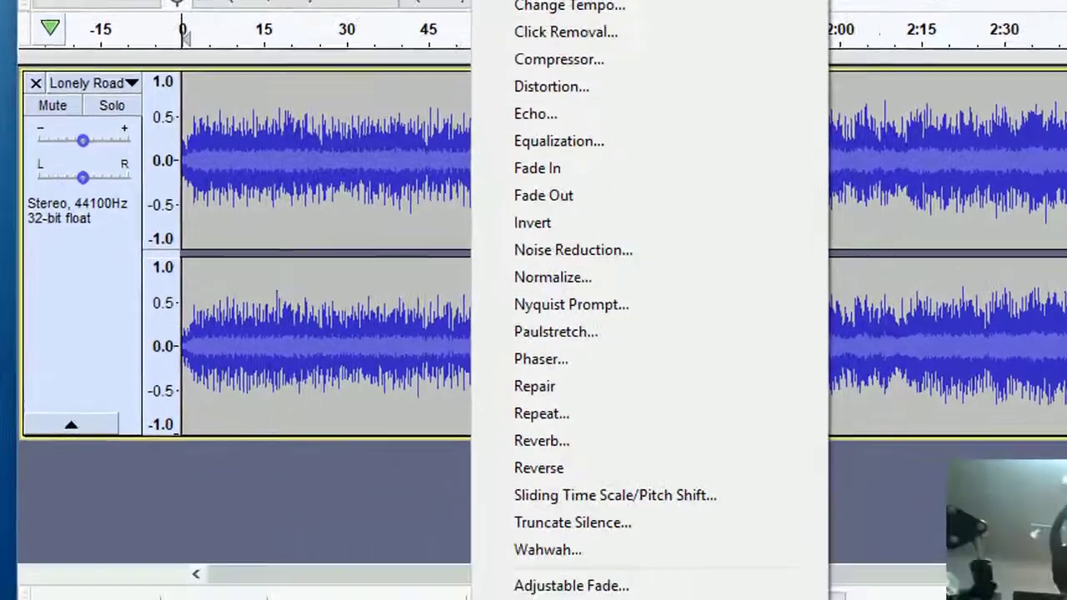
click(562, 581)
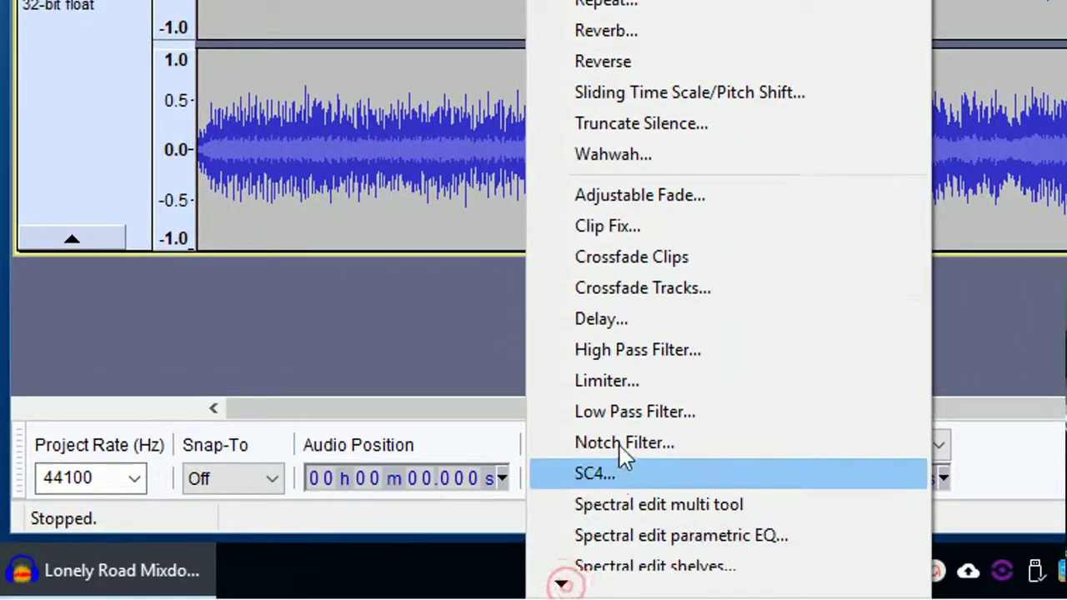
click(620, 382)
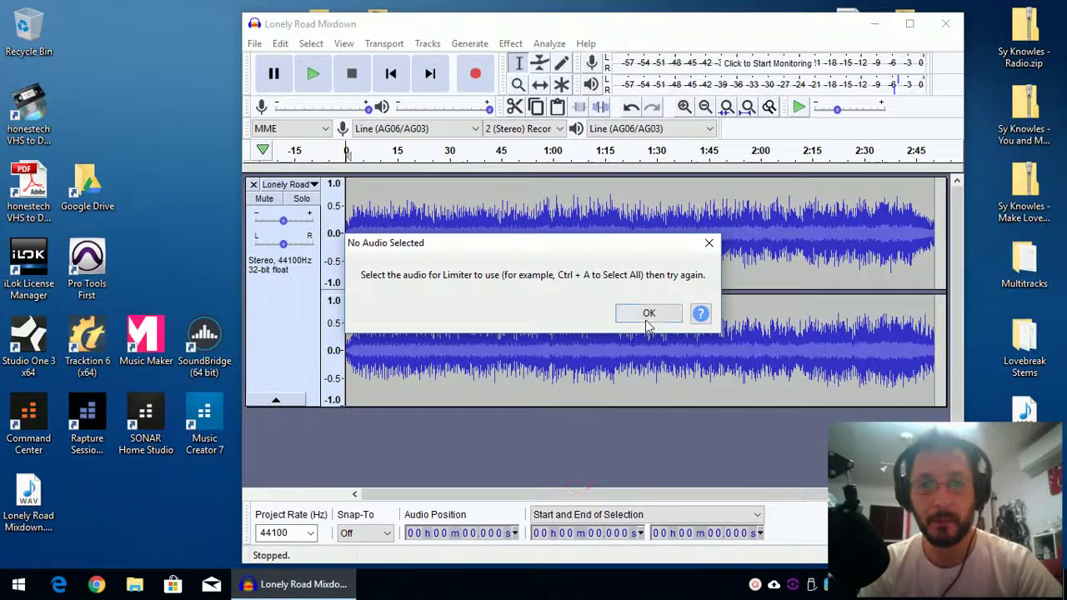
click(648, 313)
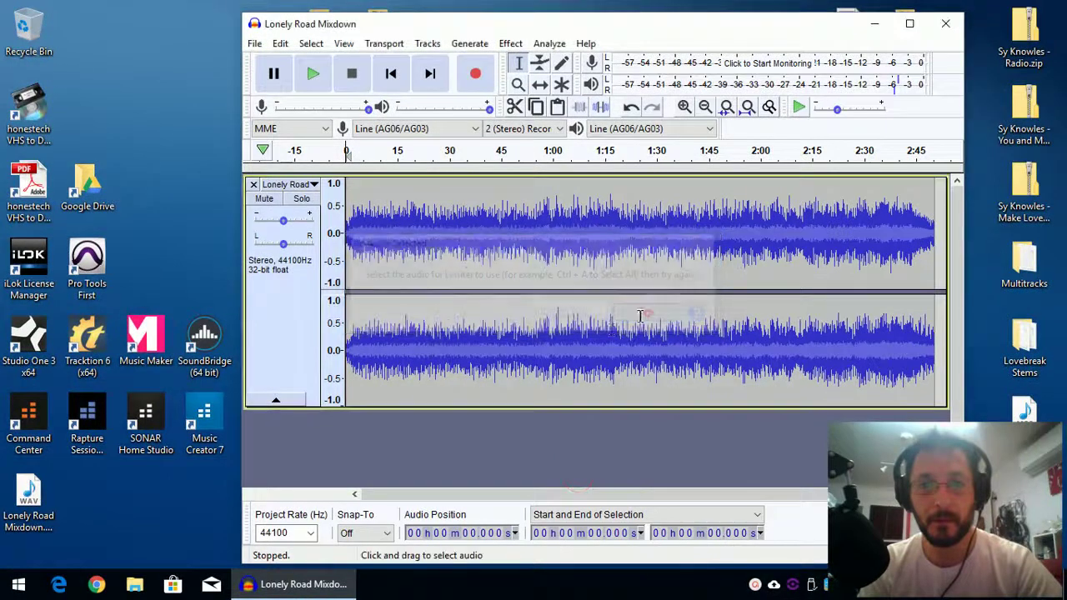
key(ctrl+a)
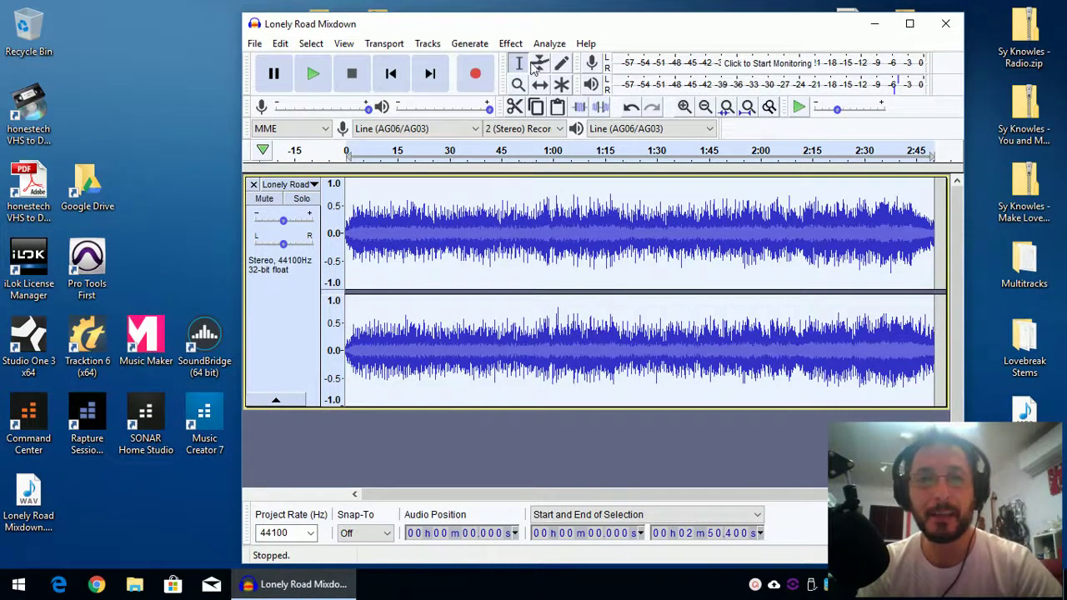
click(509, 43)
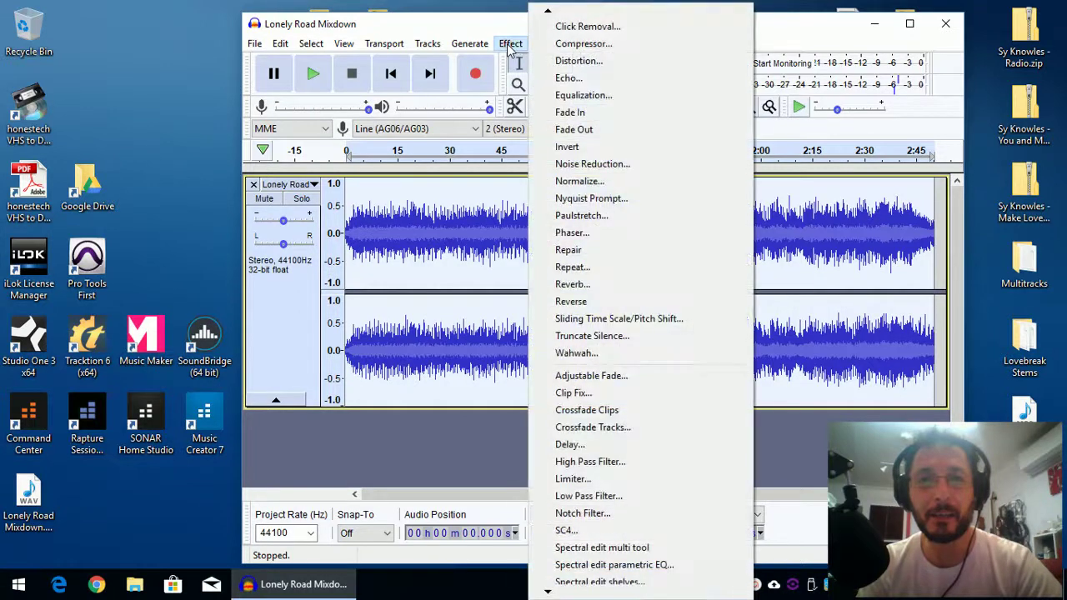
click(583, 478)
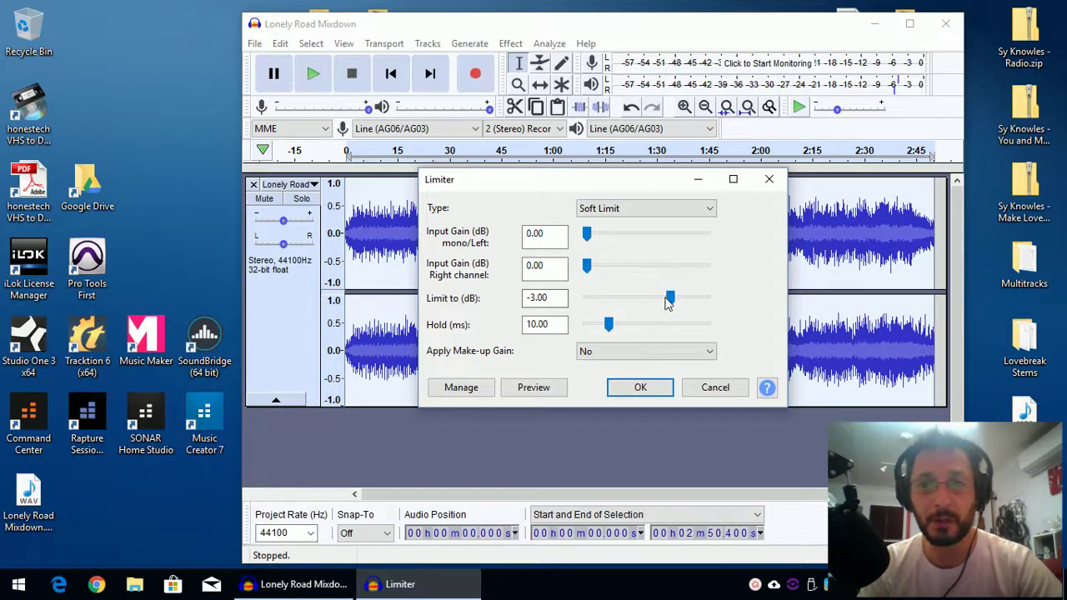
Turn on make-up gain for the Soft Limit -0.80 dB limiter and preview it.
scroll(673, 302, up, 2)
scroll(675, 303, down, 10)
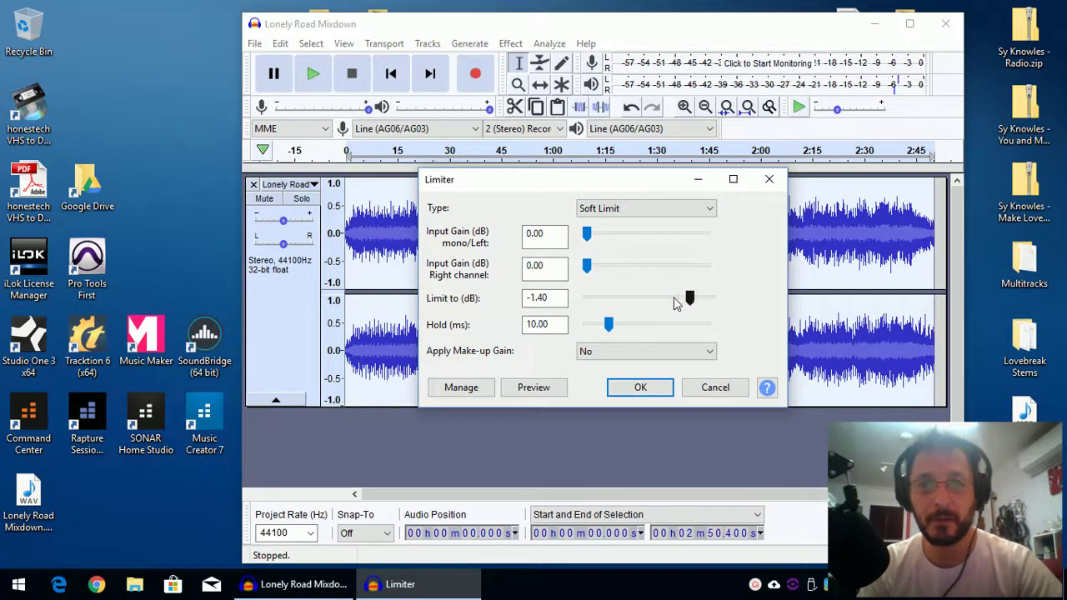
scroll(675, 301, up, 2)
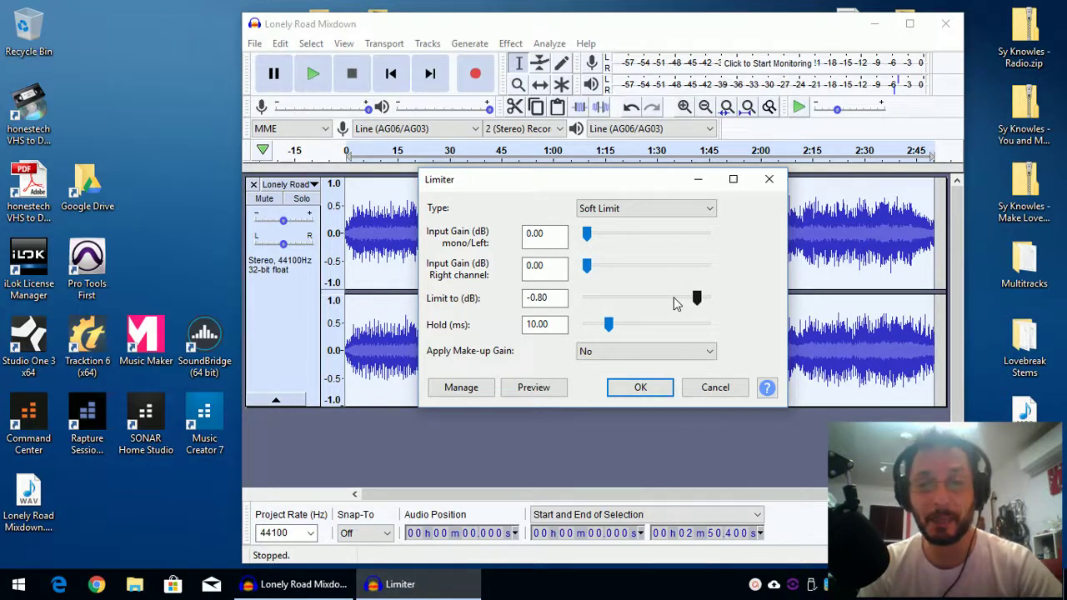
click(621, 354)
click(604, 380)
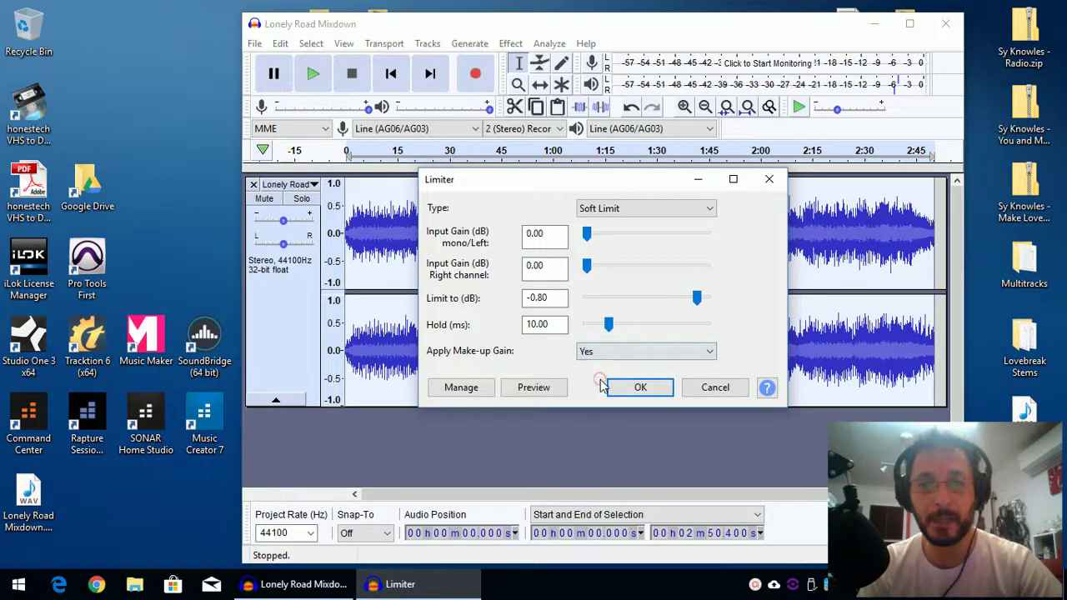
click(533, 387)
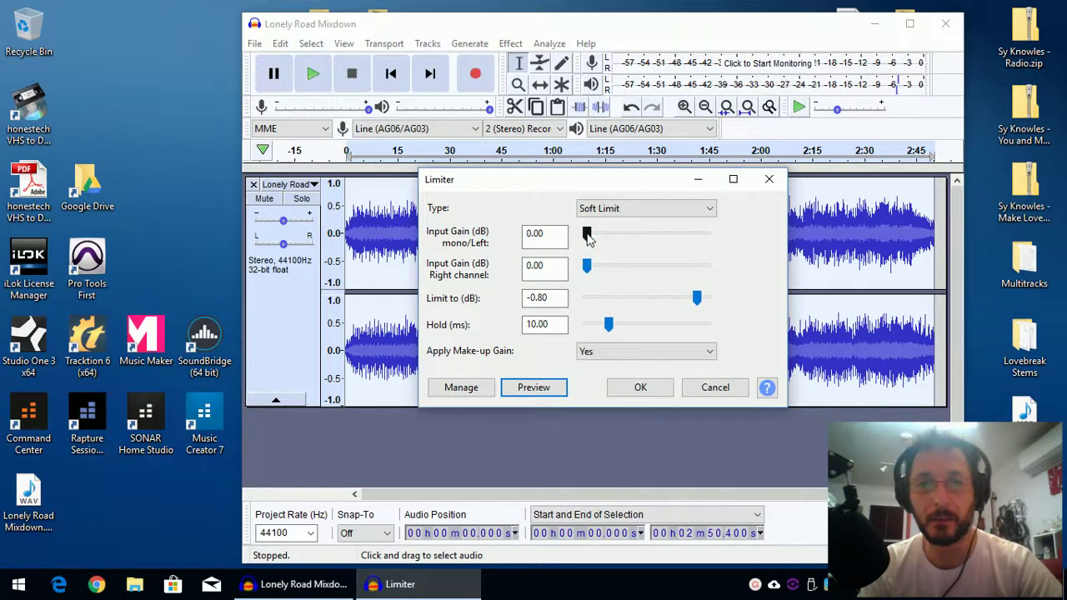
Set both Input Gain sliders to 6.00 dB and preview the louder limited mixdown.
scroll(587, 238, down, 3)
scroll(586, 273, down, 2)
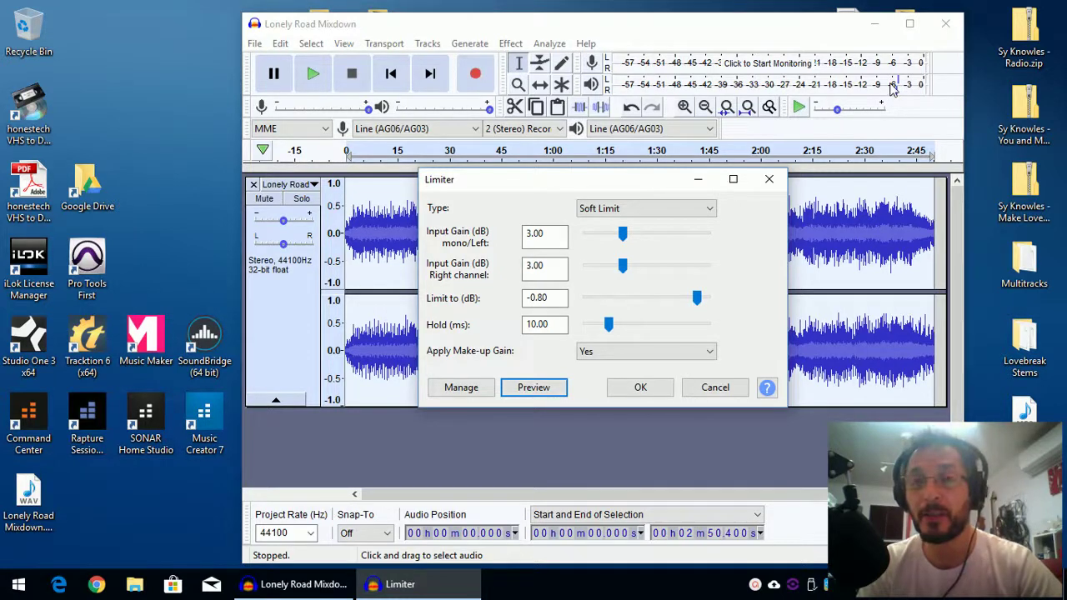
click(531, 390)
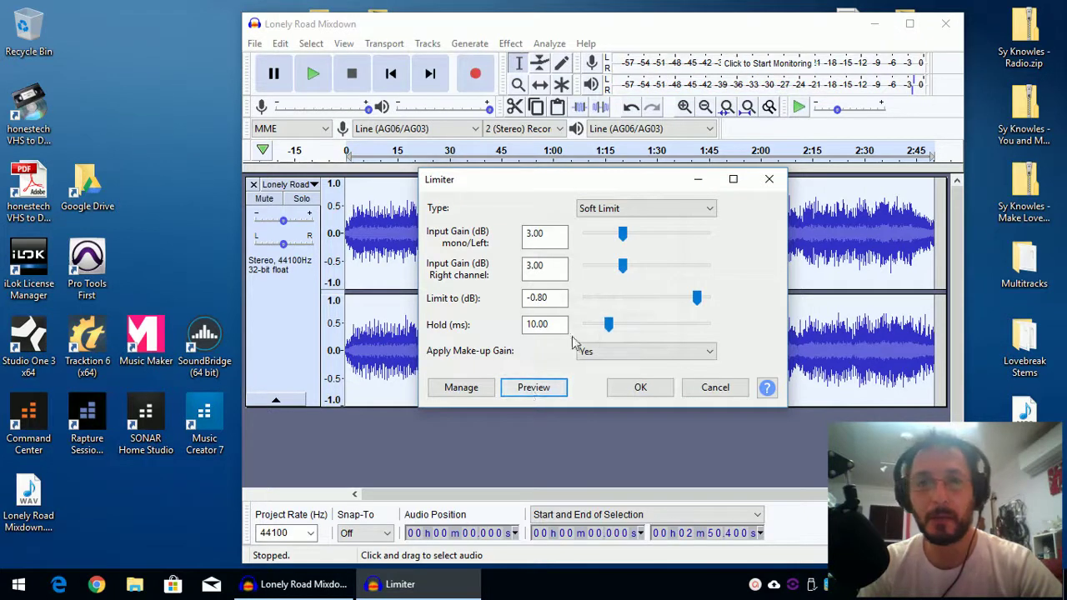
scroll(624, 240, down, 8)
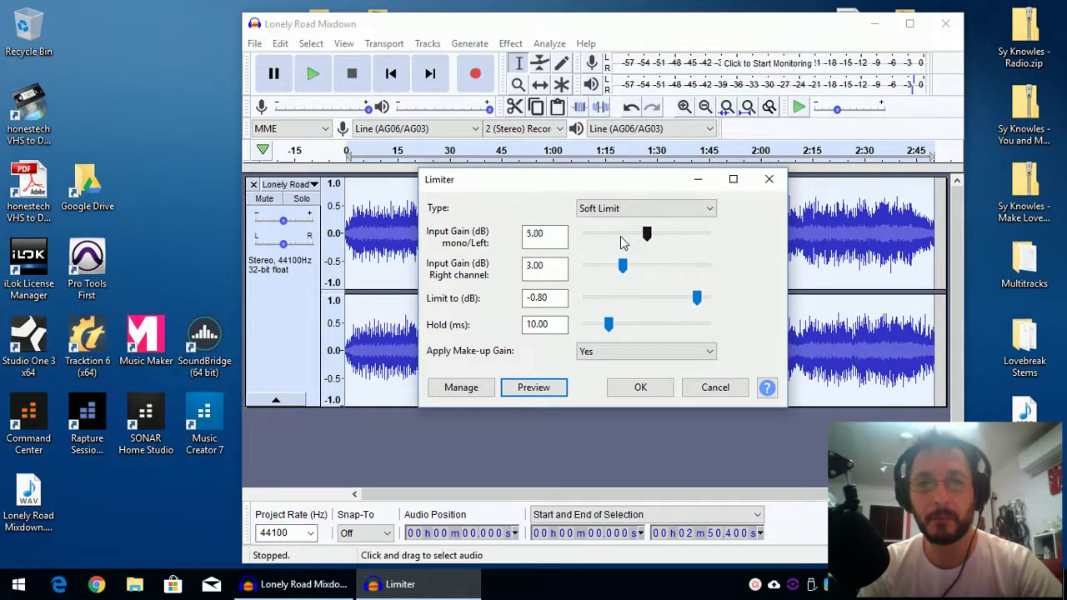
scroll(634, 241, up, 2)
scroll(626, 266, down, 3)
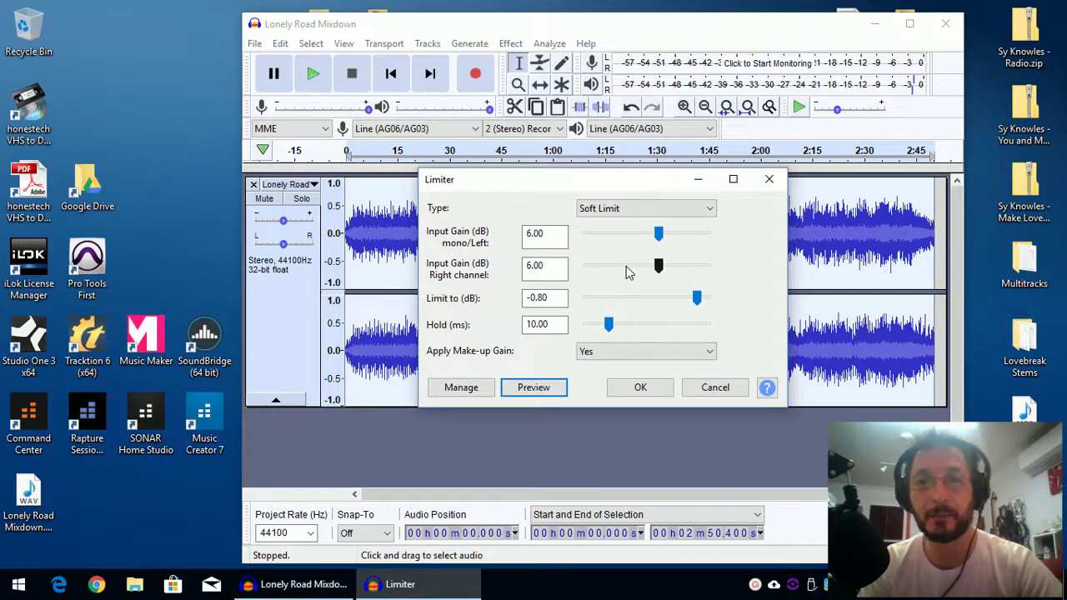
click(537, 387)
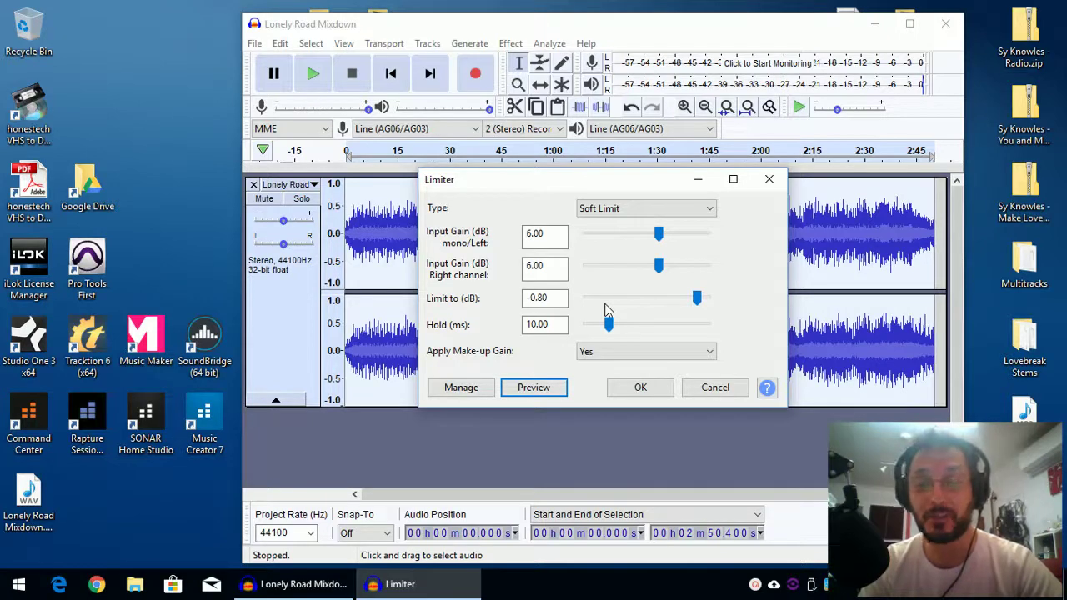
Apply the Limiter to the mixdown, then play it from 46.66 seconds and stop playback.
click(640, 388)
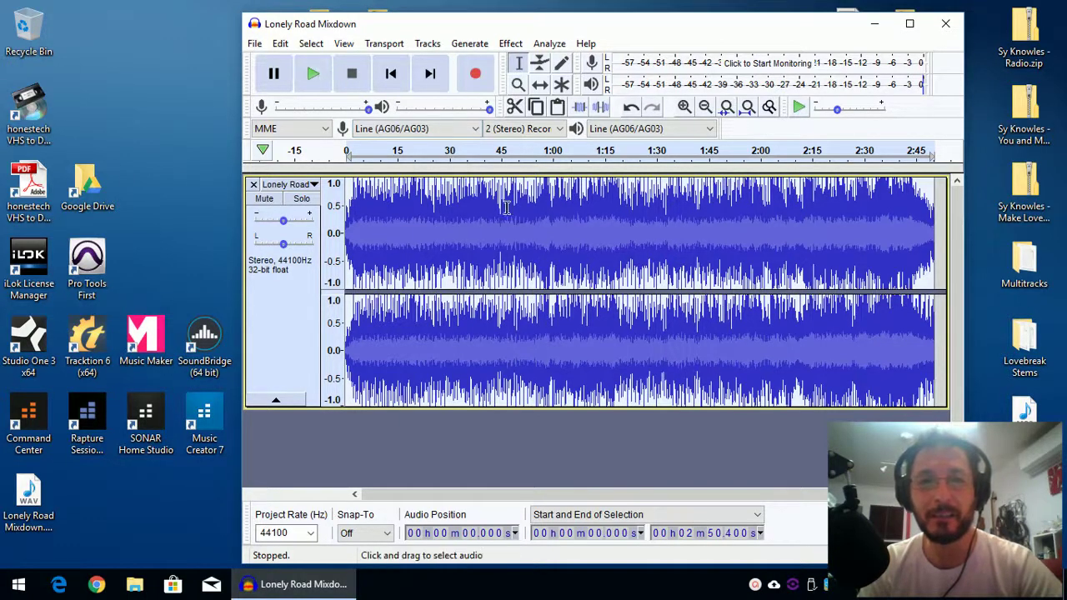
drag(514, 167, 516, 170)
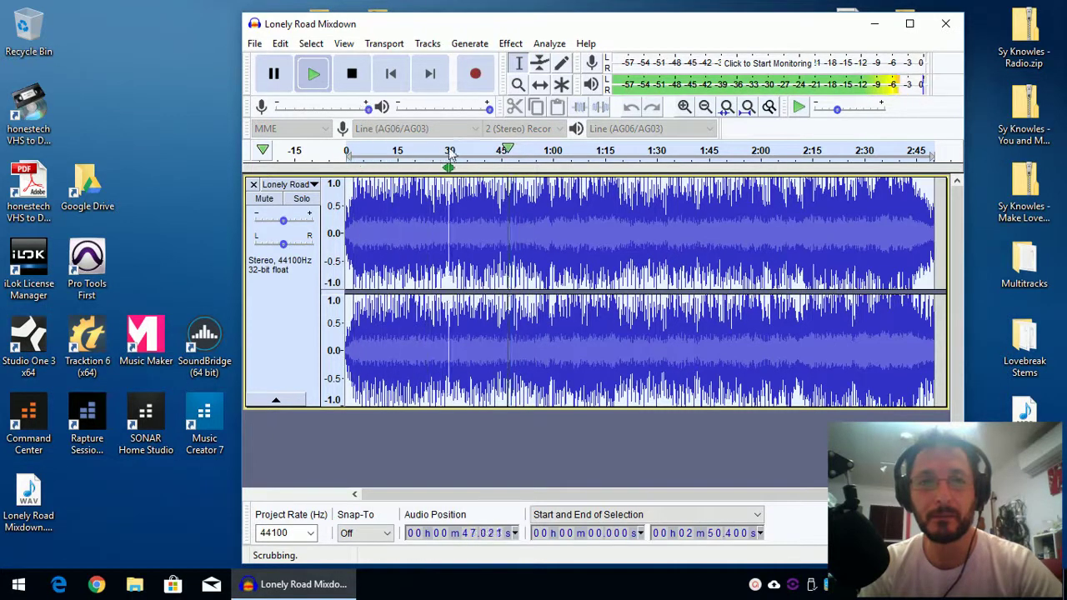
click(510, 150)
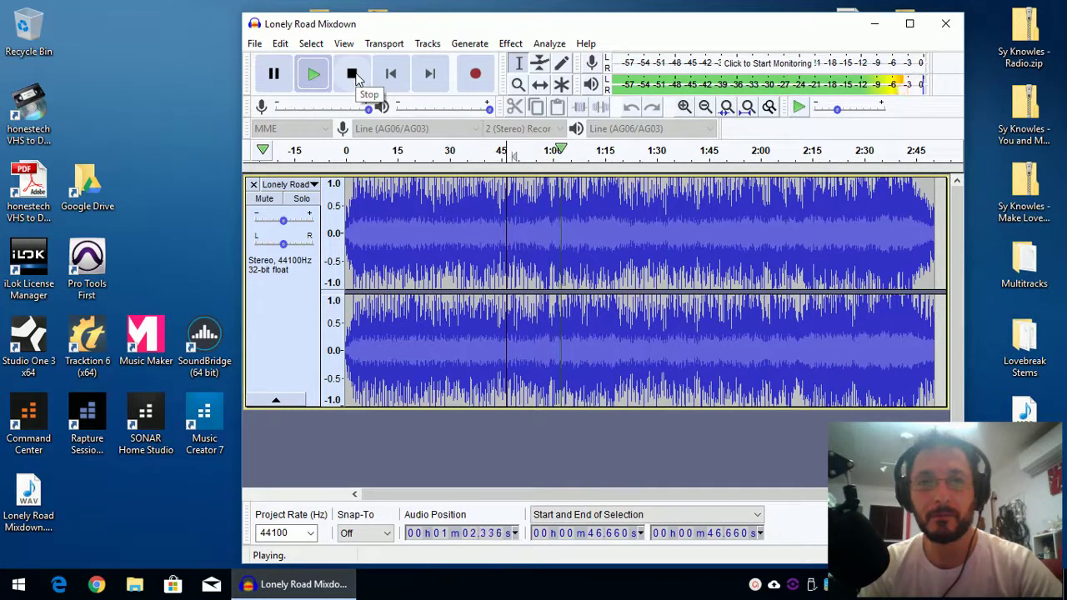
click(353, 75)
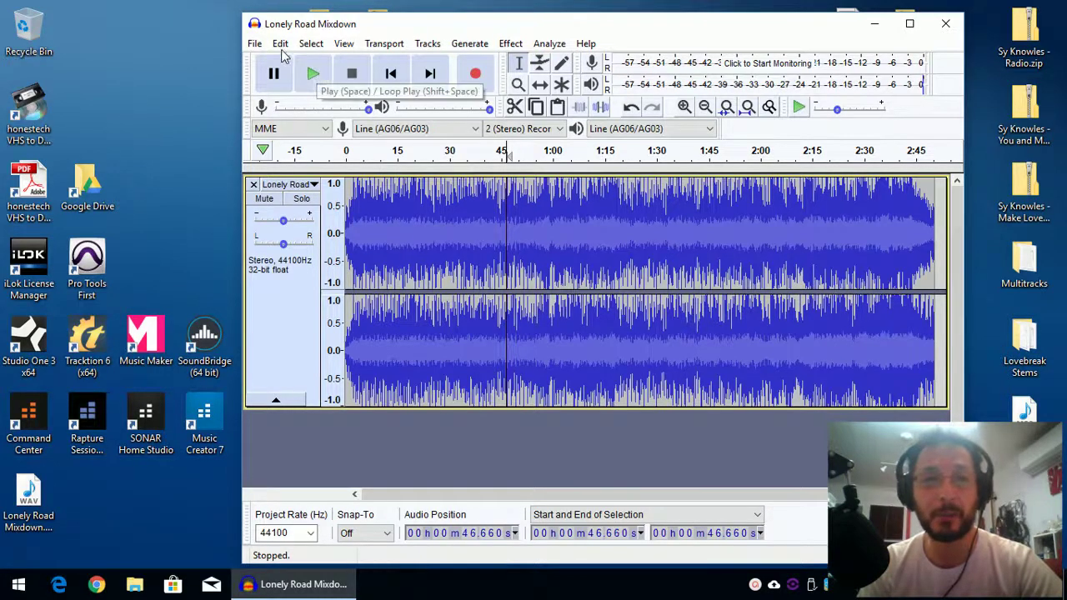
Export the mixdown as an MP3 to the Desktop at a constant 320 kbps.
click(255, 46)
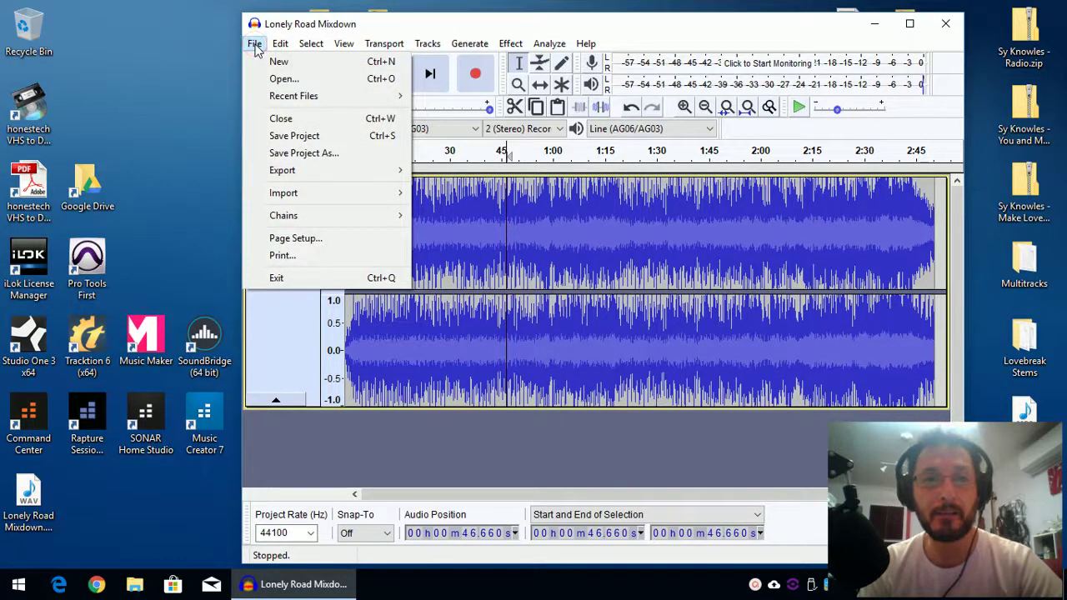
mouse_move(290, 170)
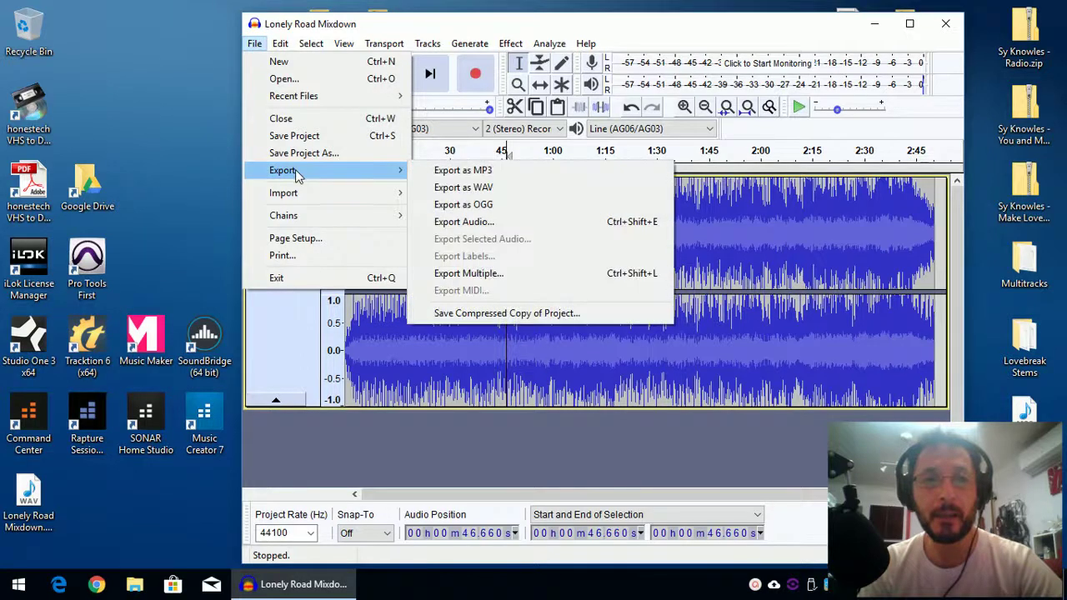
click(488, 174)
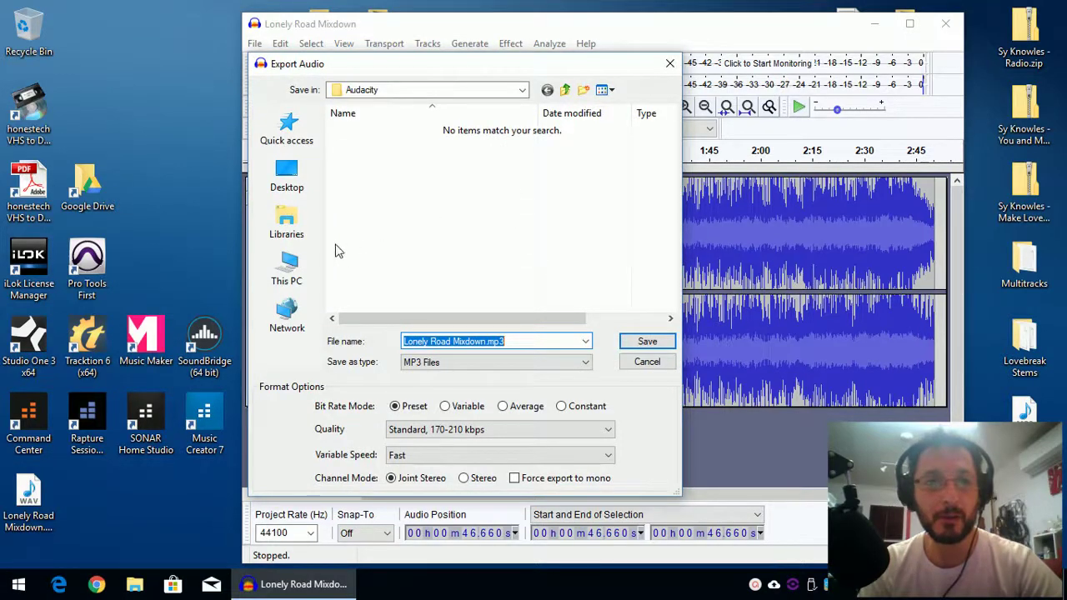
click(288, 179)
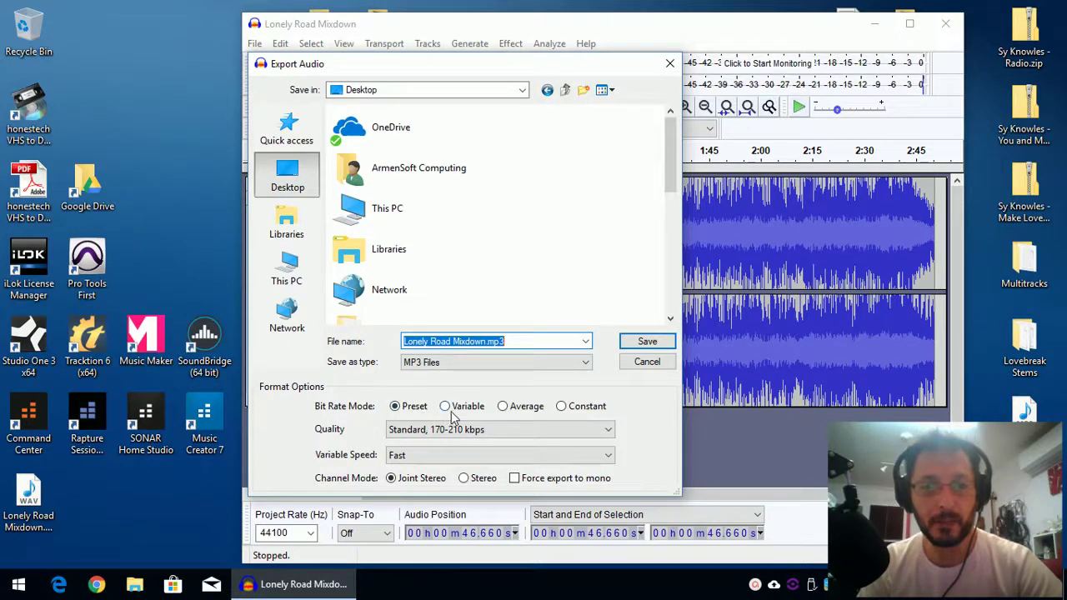
click(580, 407)
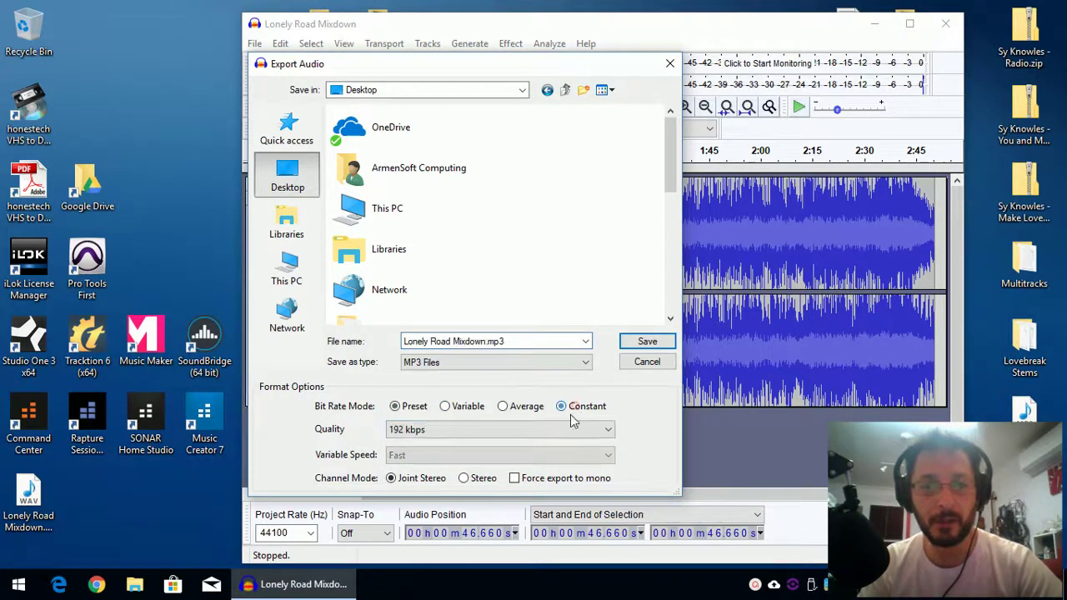
click(533, 431)
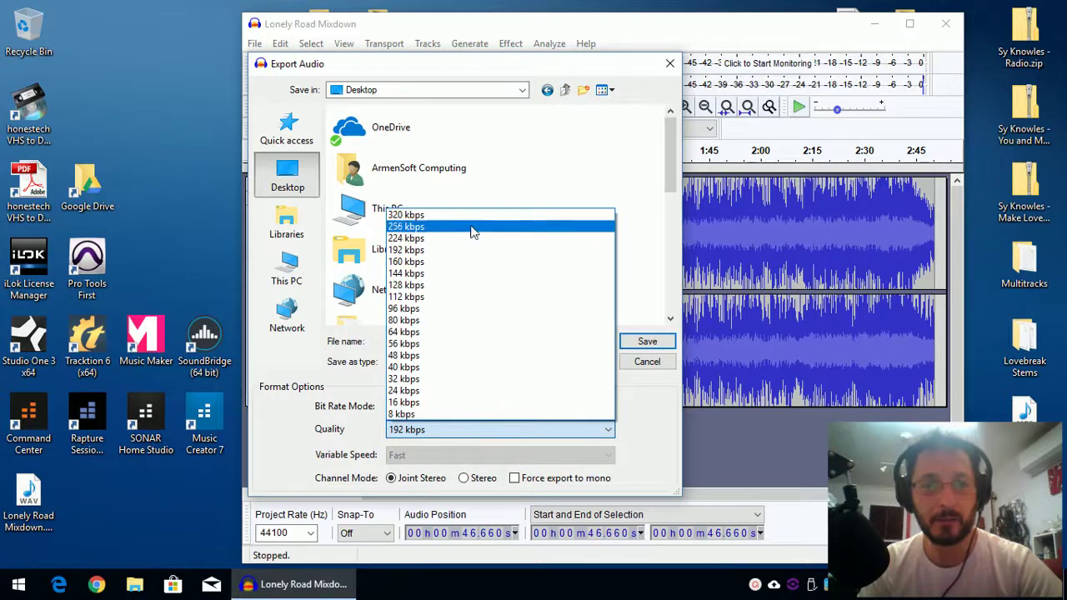
click(434, 215)
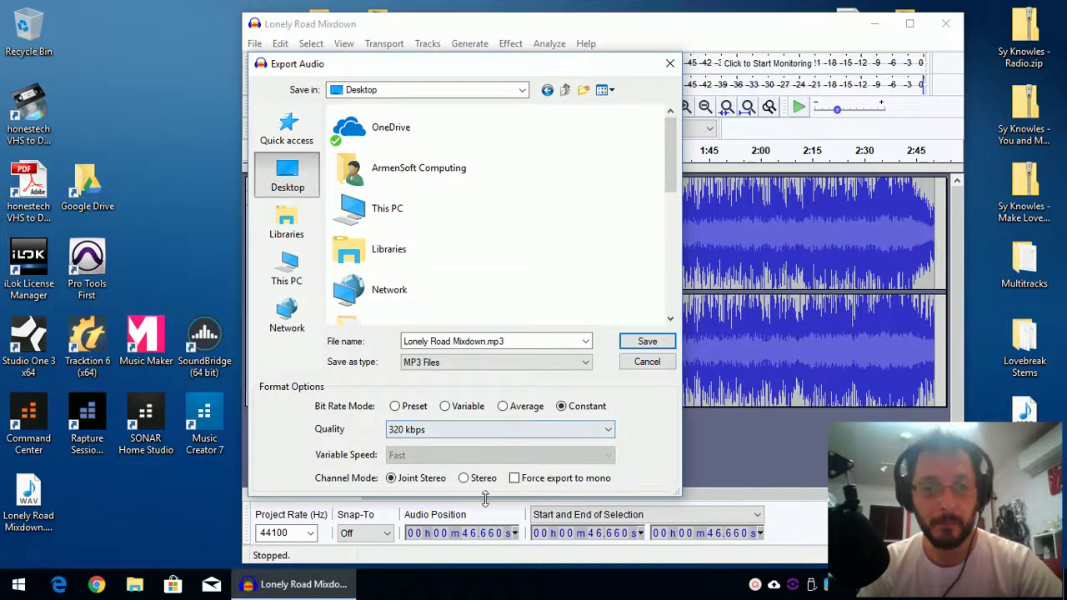
click(640, 345)
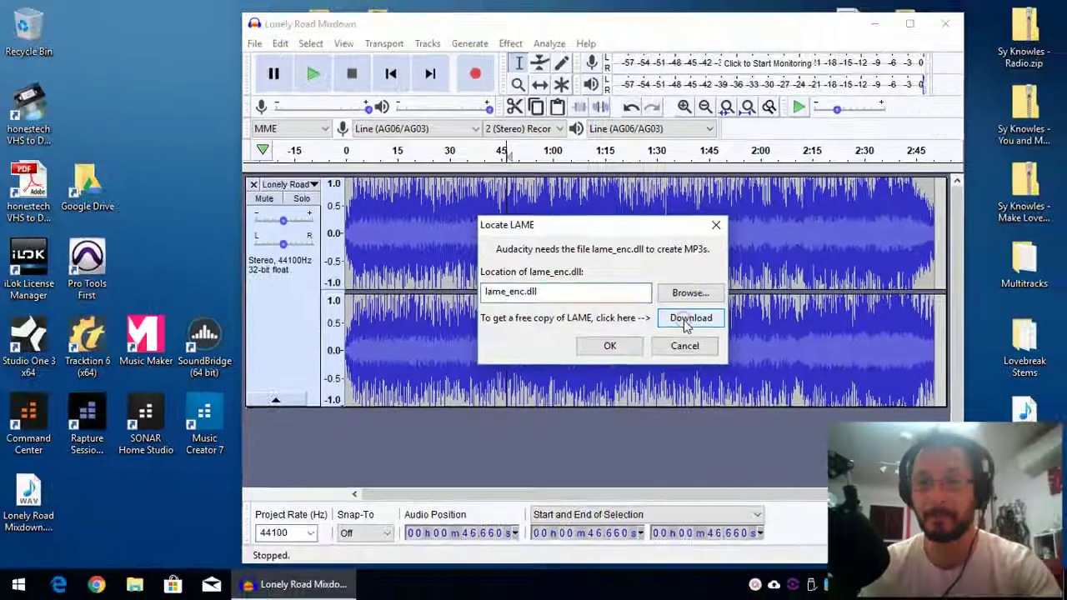
Follow Audacity's LAME download link through the Windows instructions to the external download page.
click(739, 359)
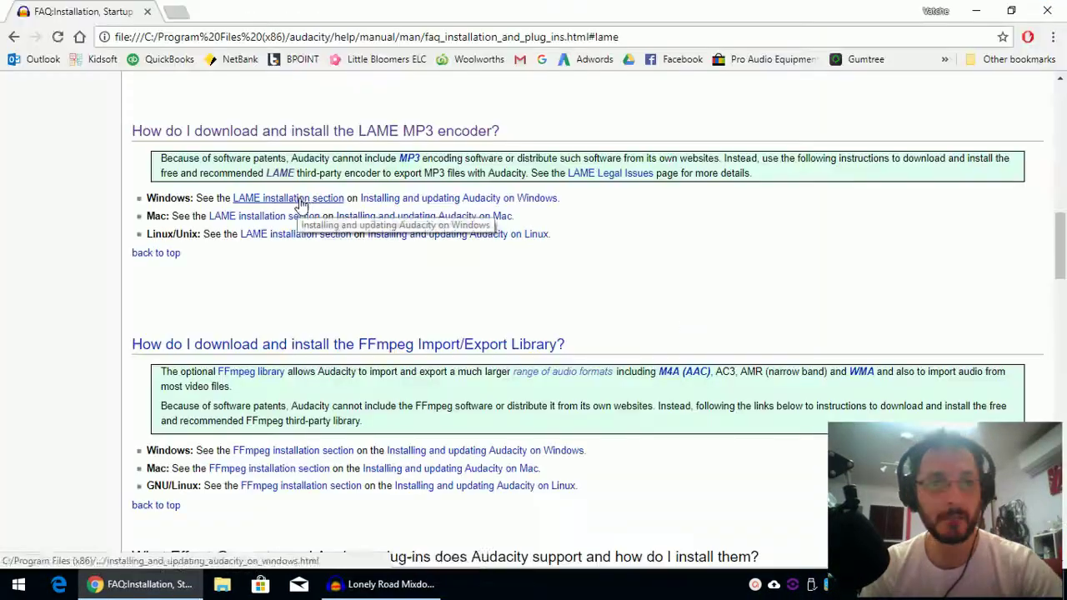
click(303, 202)
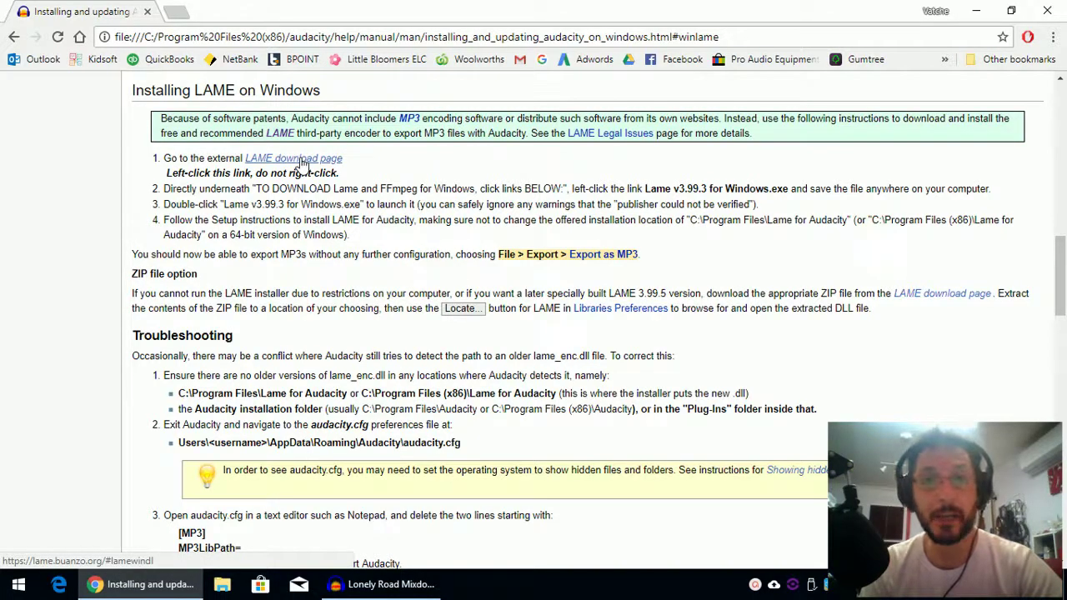
click(303, 164)
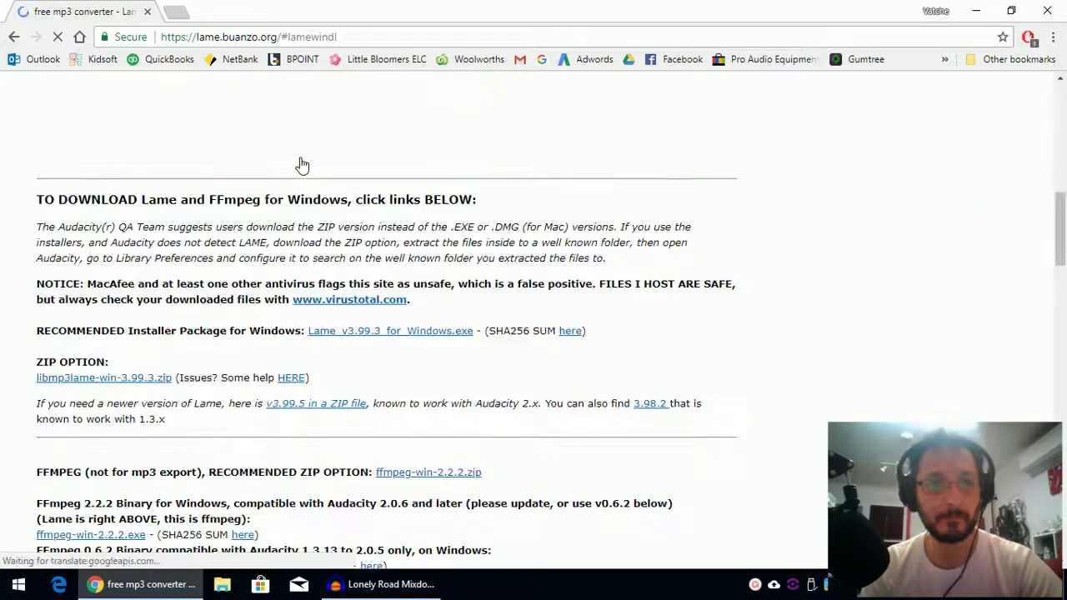
Save Lame_v3.99.3_for_Windows.exe to the Desktop and run the installer.
click(408, 337)
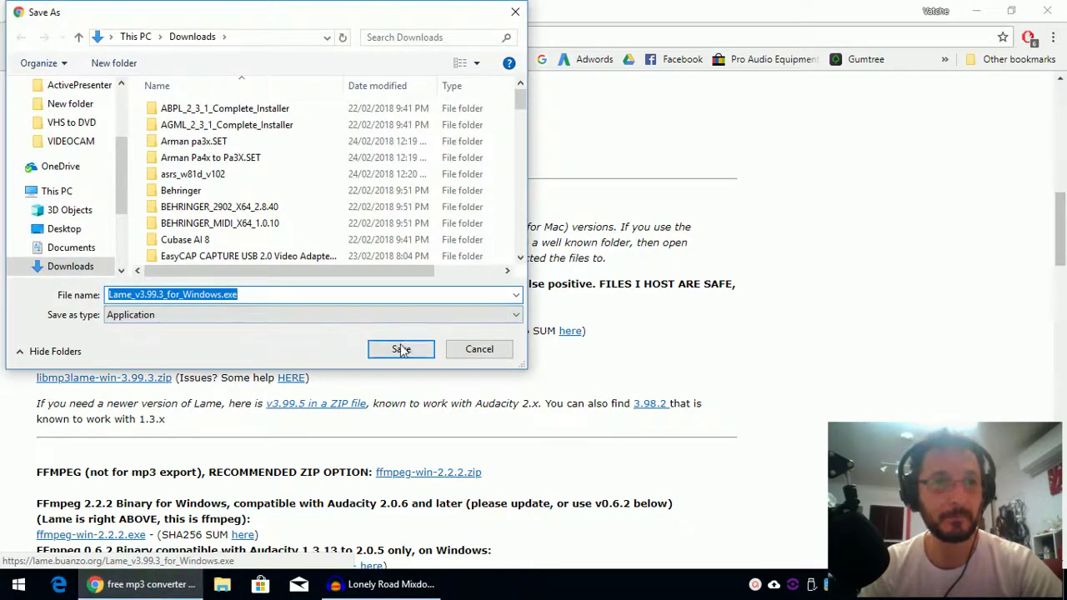
click(64, 228)
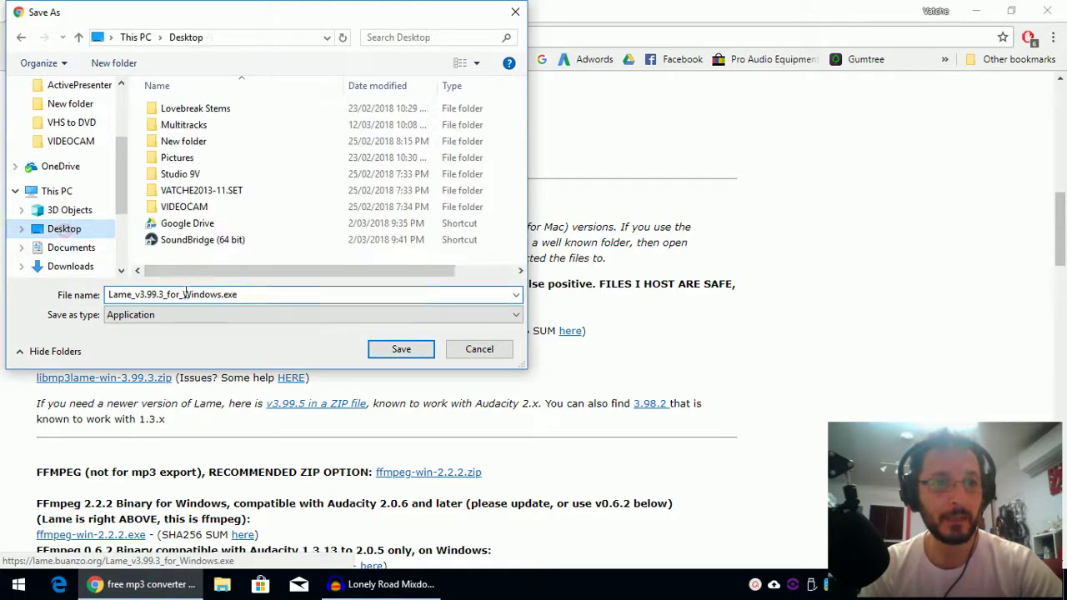
click(401, 350)
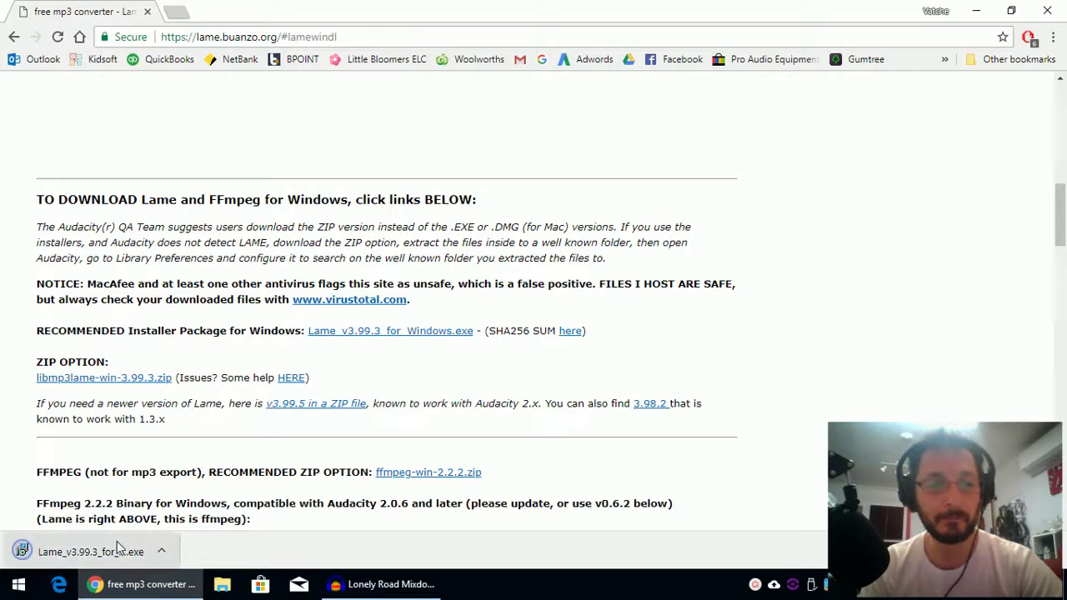
click(92, 552)
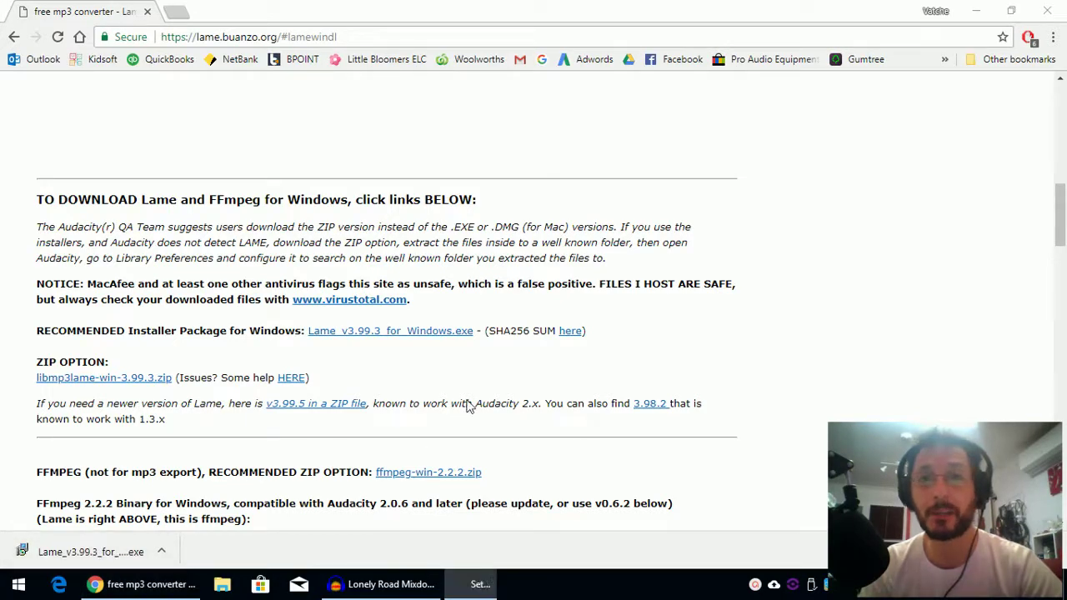
Install LAME to the default C:\Program Files (x86)\Lame For Audacity folder and finish setup.
click(621, 417)
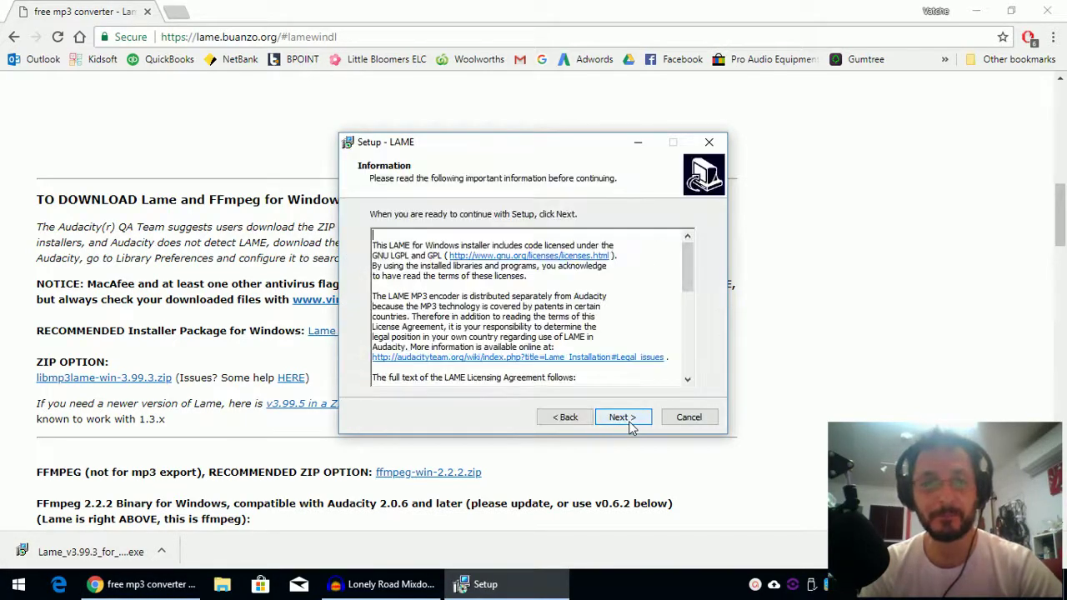
click(625, 418)
click(625, 419)
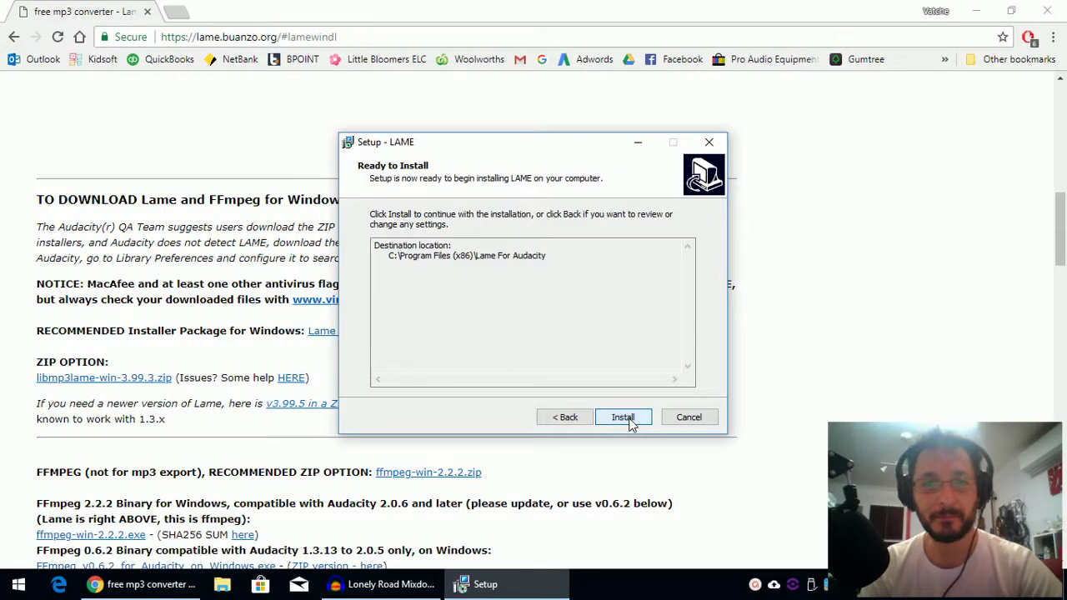
click(625, 418)
click(624, 418)
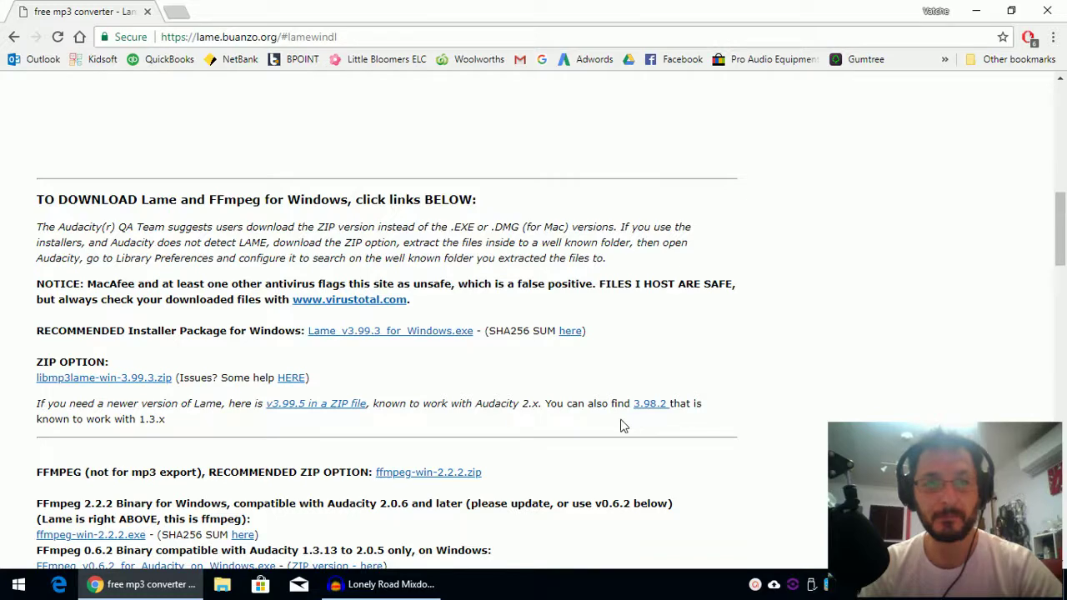
Back in Audacity, dismiss the Locate LAME prompt and error, then resubmit the 320 kbps MP3 export.
click(978, 11)
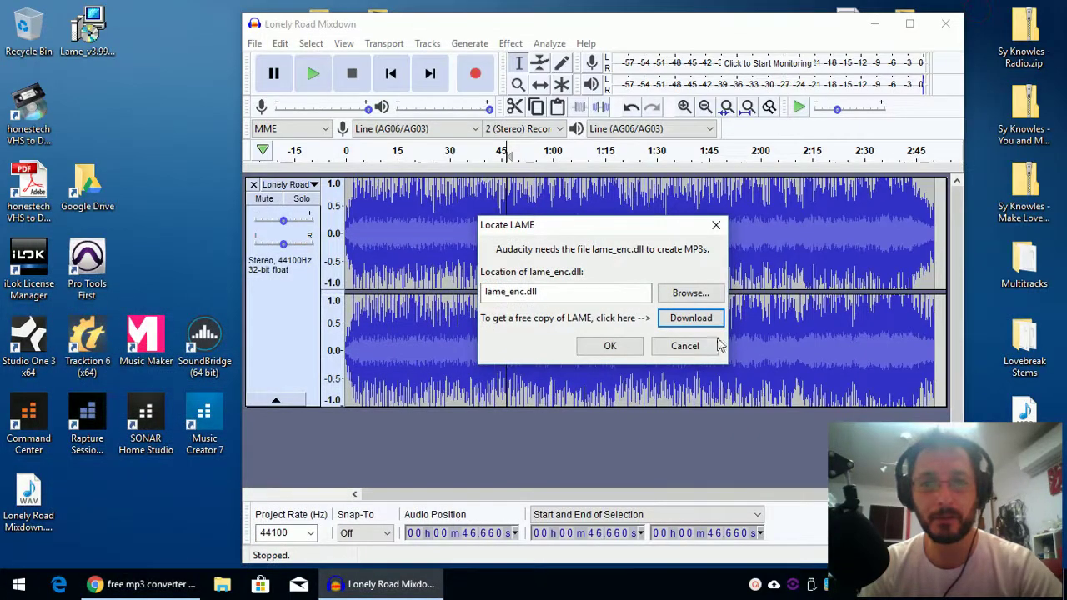
click(703, 347)
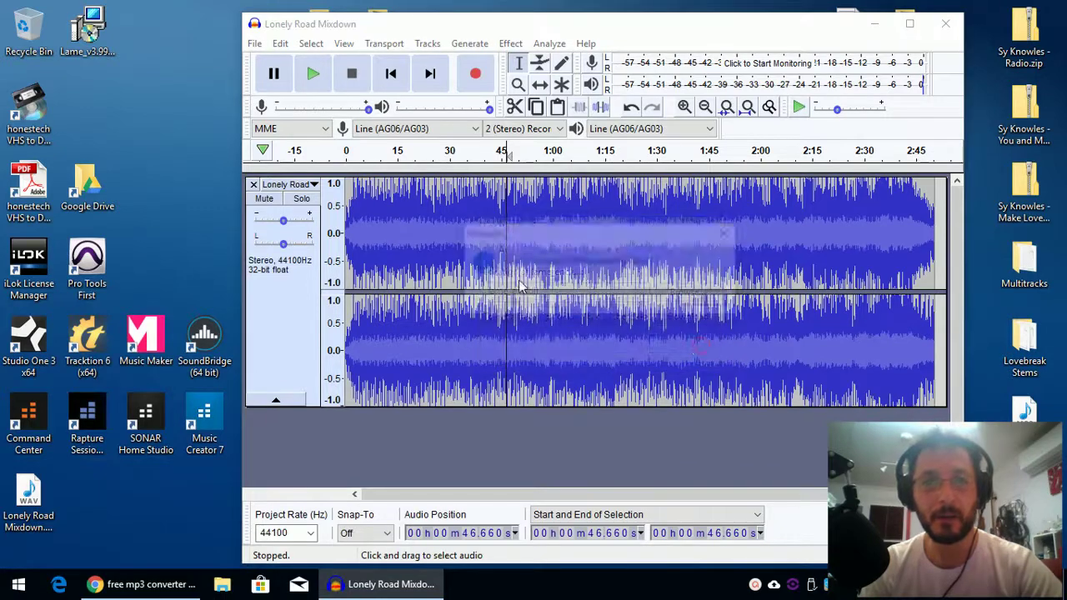
click(701, 300)
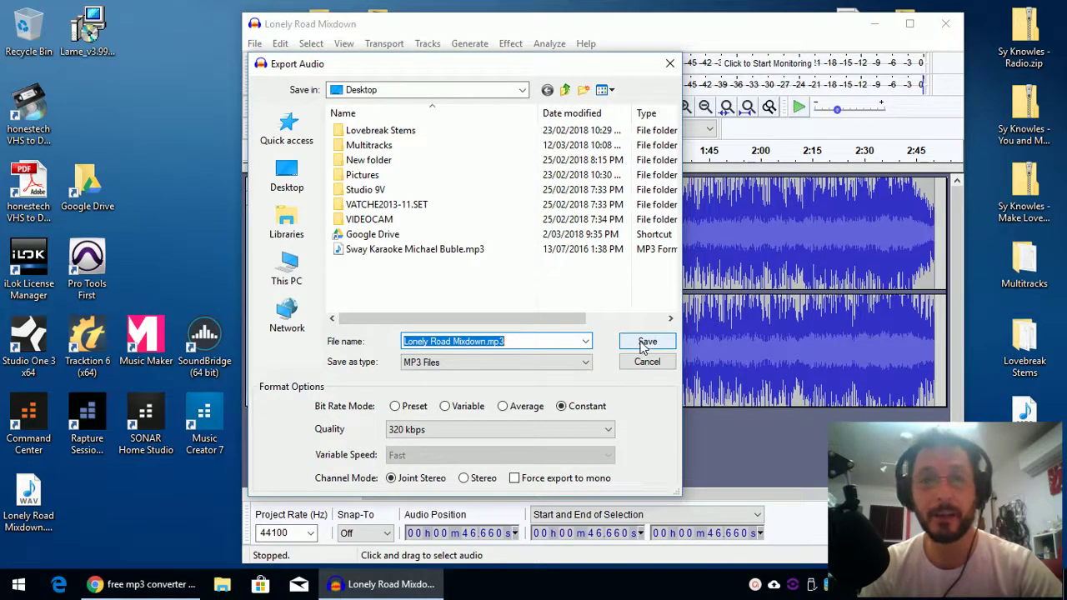
click(646, 342)
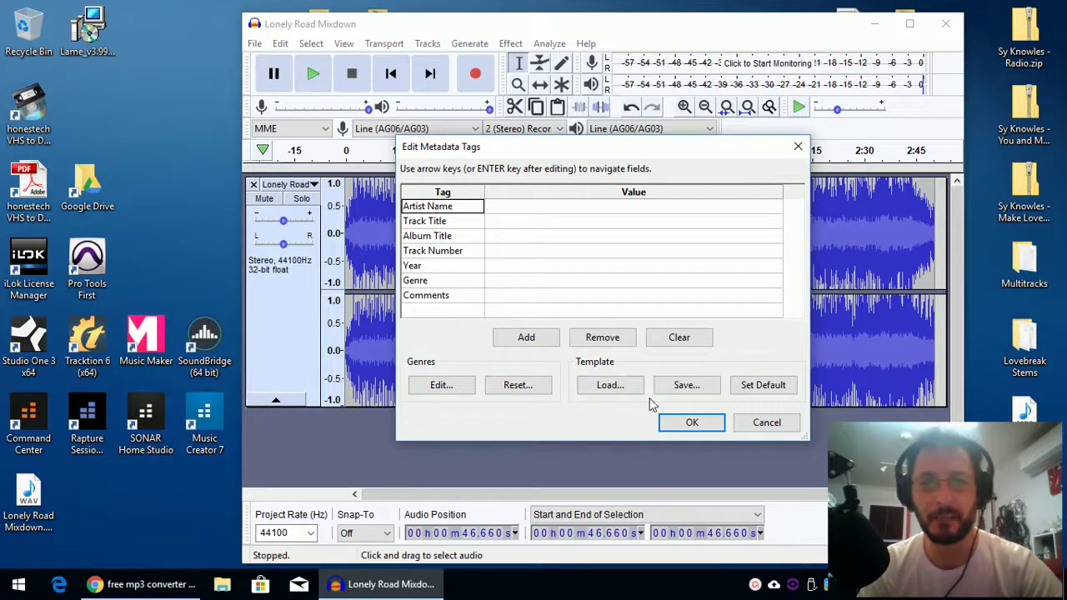
Accept the empty metadata tags to export, then select and move the new MP3 icon on the desktop.
click(693, 423)
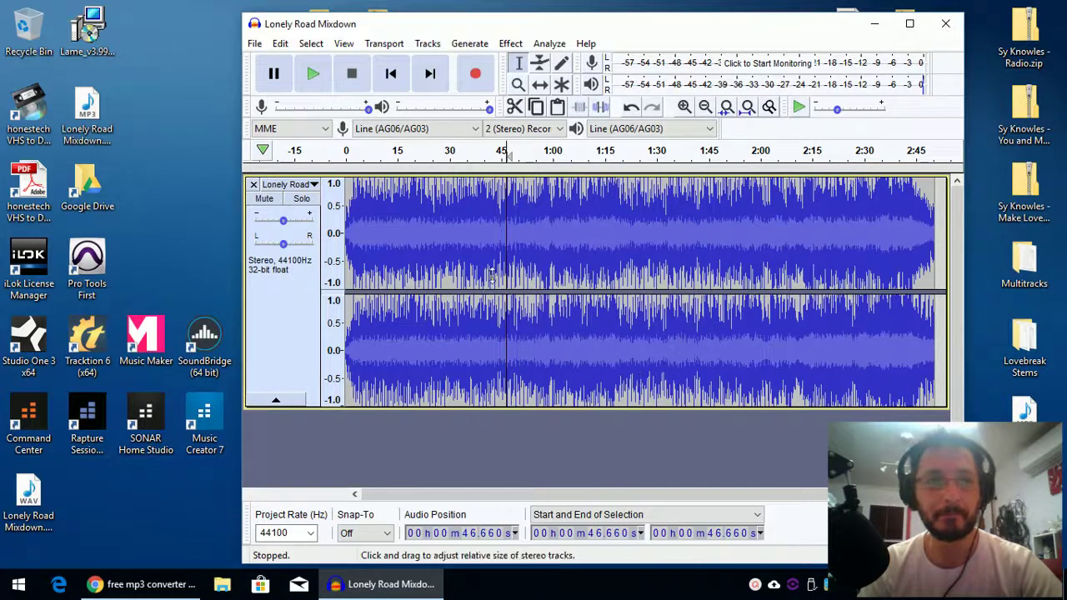
click(85, 114)
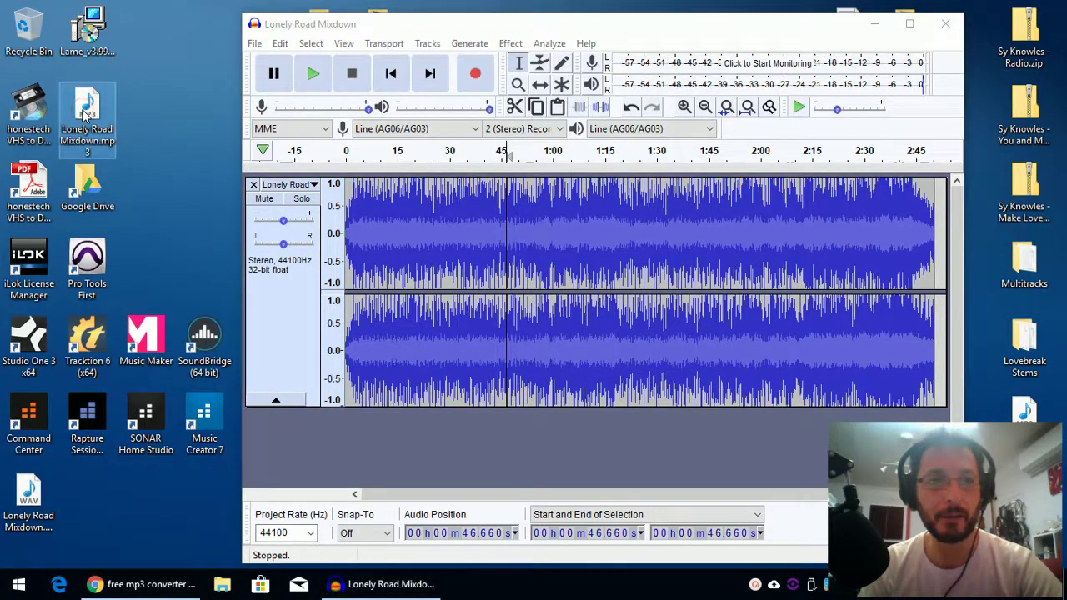
drag(84, 110, 140, 119)
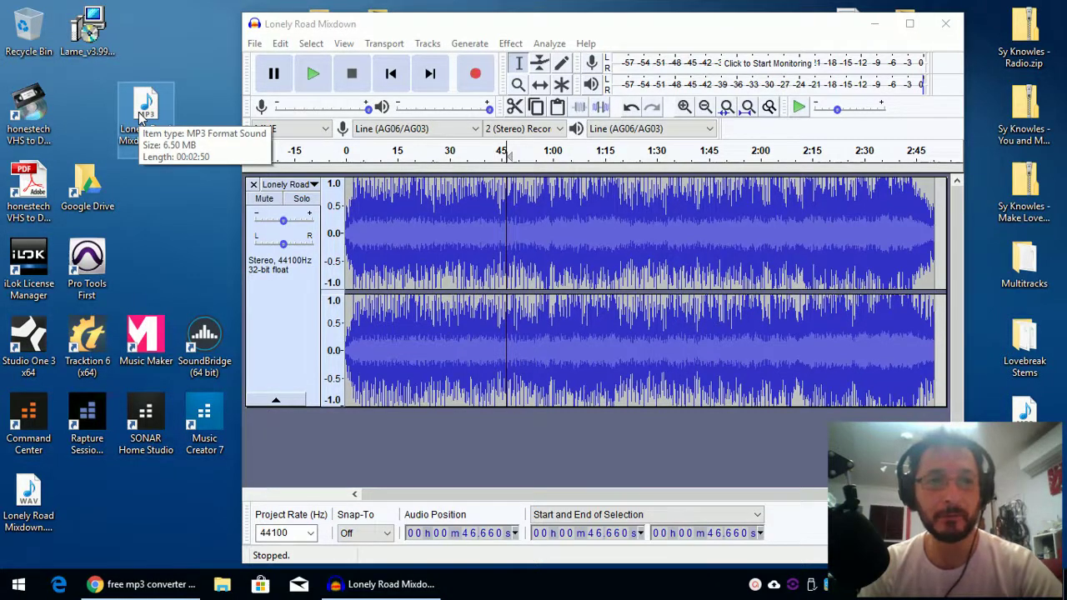
Play the exported Lonely Road Mixdown MP3 in Windows Media Player, then pause it.
double_click(140, 118)
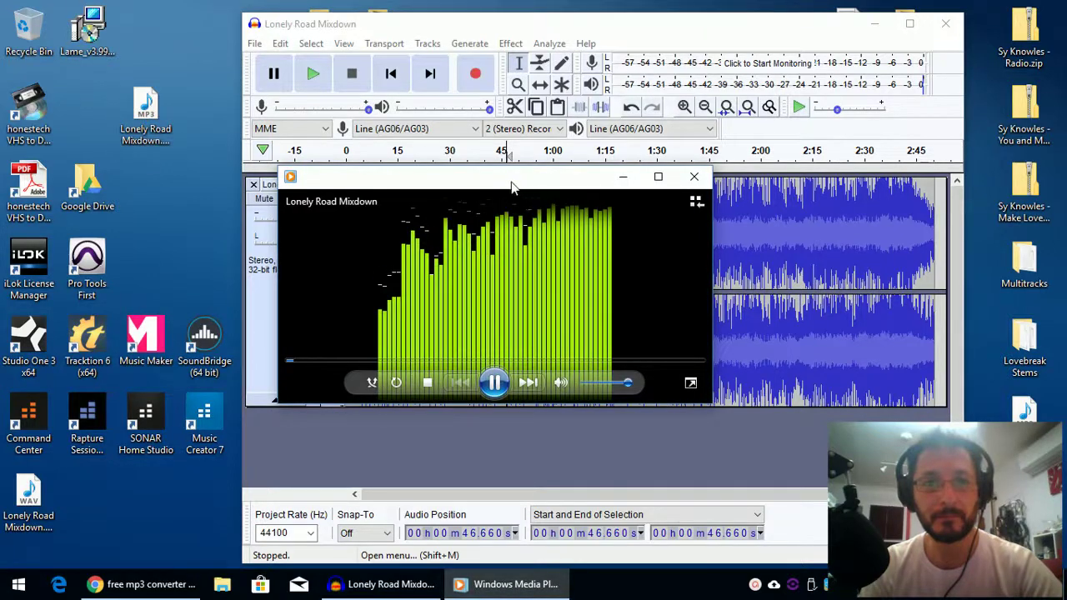
drag(512, 184, 562, 171)
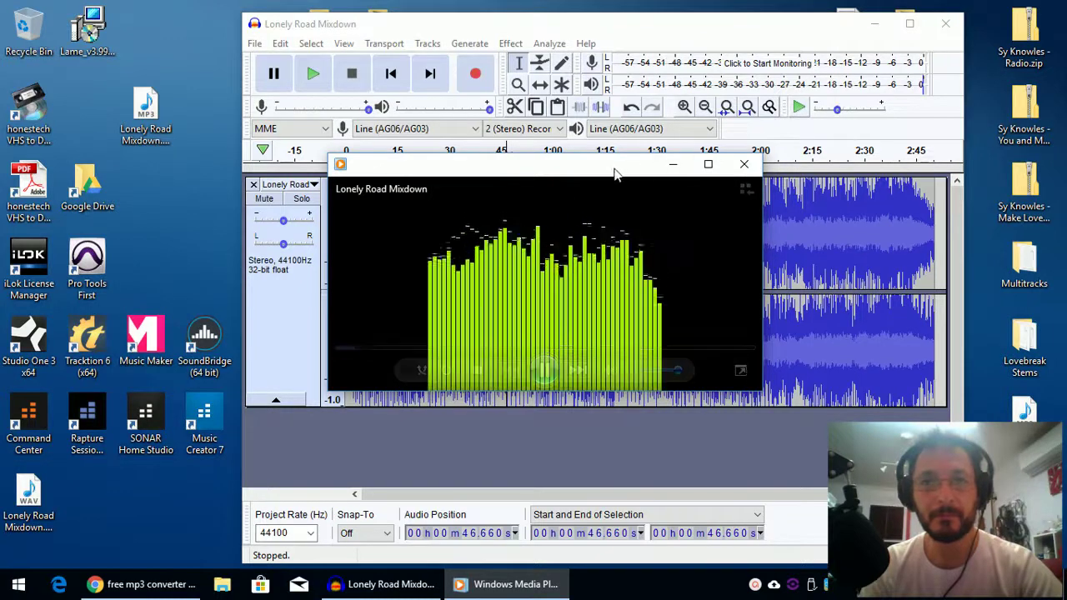
mouse_move(547, 177)
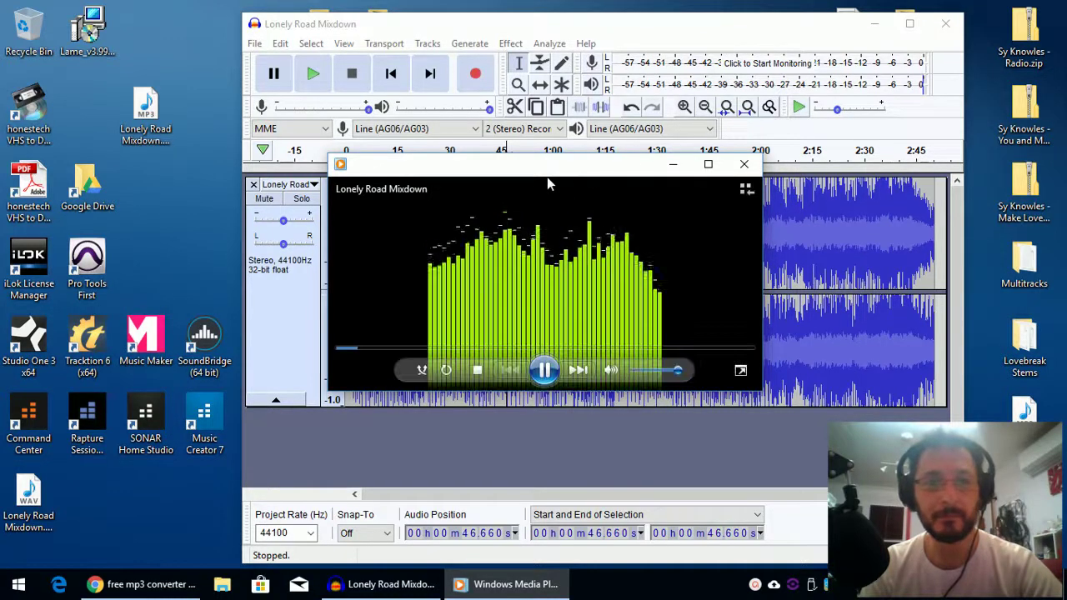
click(544, 371)
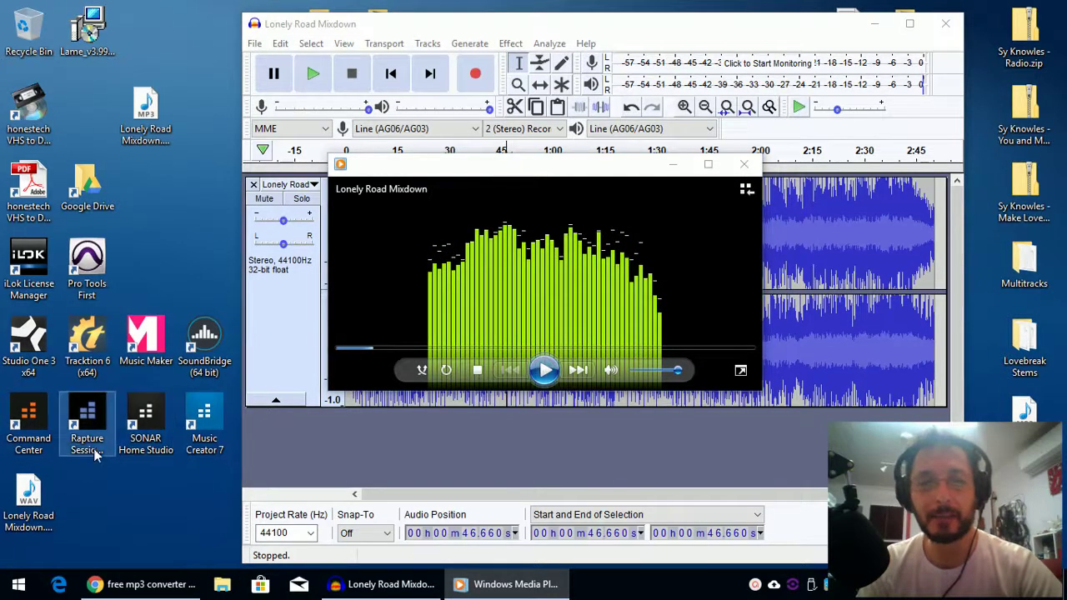
Play the original Lonely Road Mixdown WAV for comparison, then pause it.
double_click(31, 503)
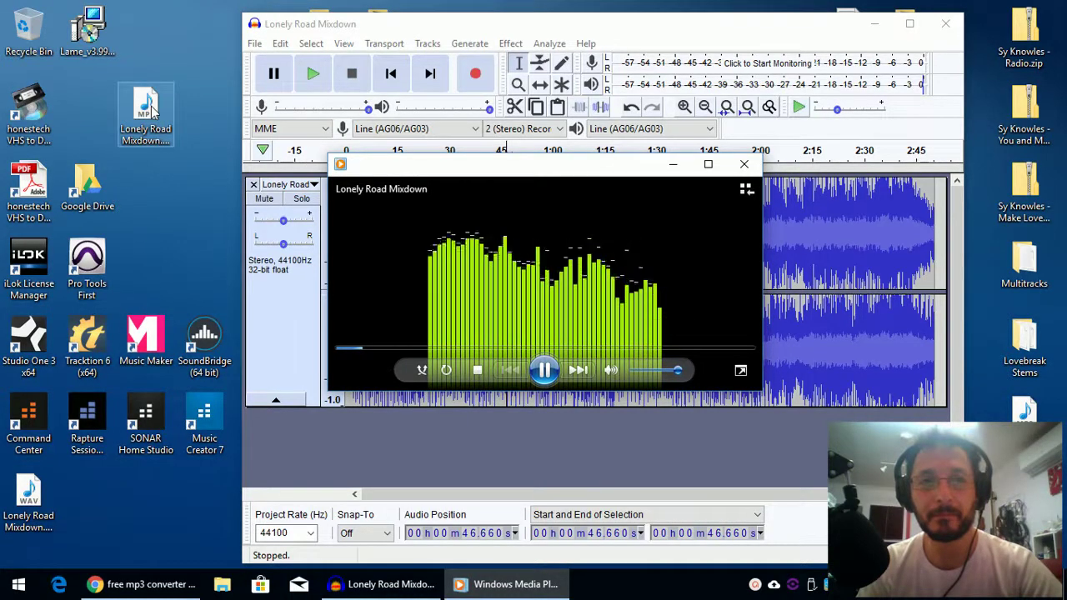
mouse_move(542, 369)
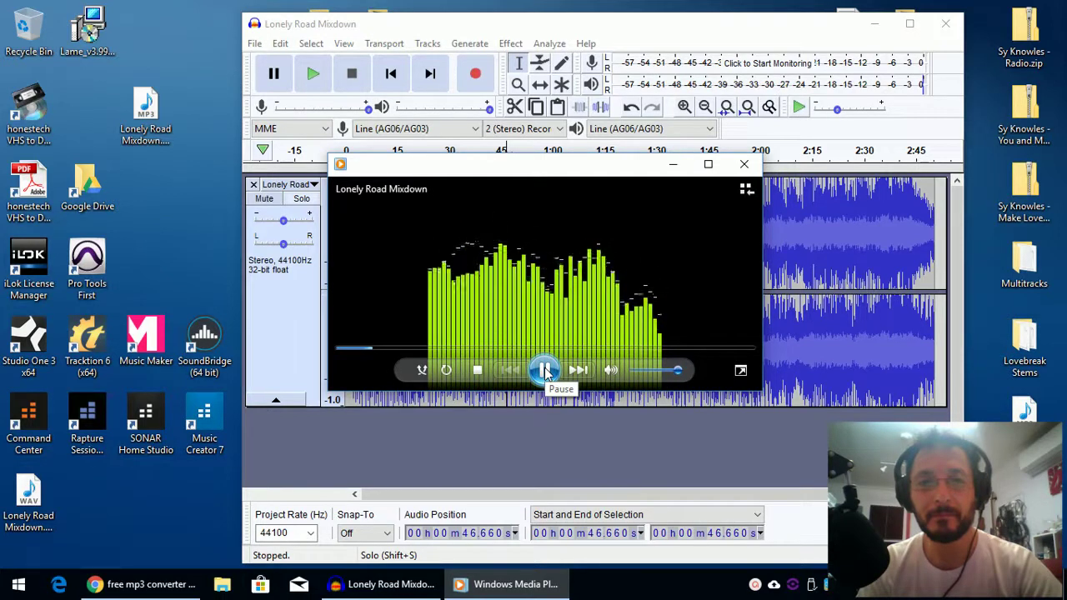
click(544, 369)
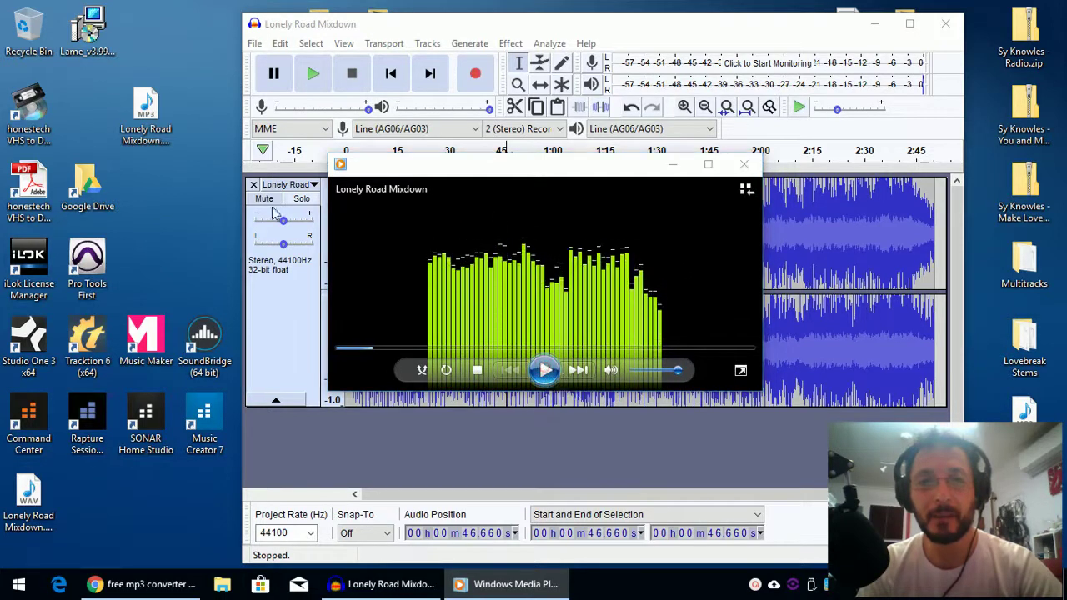
Replay the Lonely Road Mixdown MP3 and skip forward along the seek bar to near the end.
double_click(146, 119)
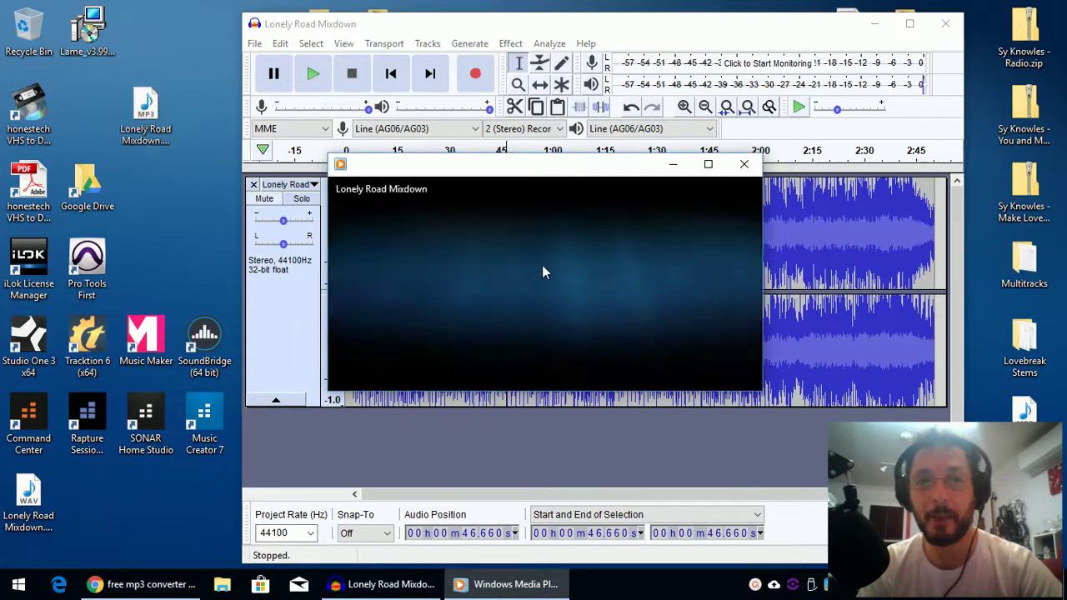
mouse_move(542, 267)
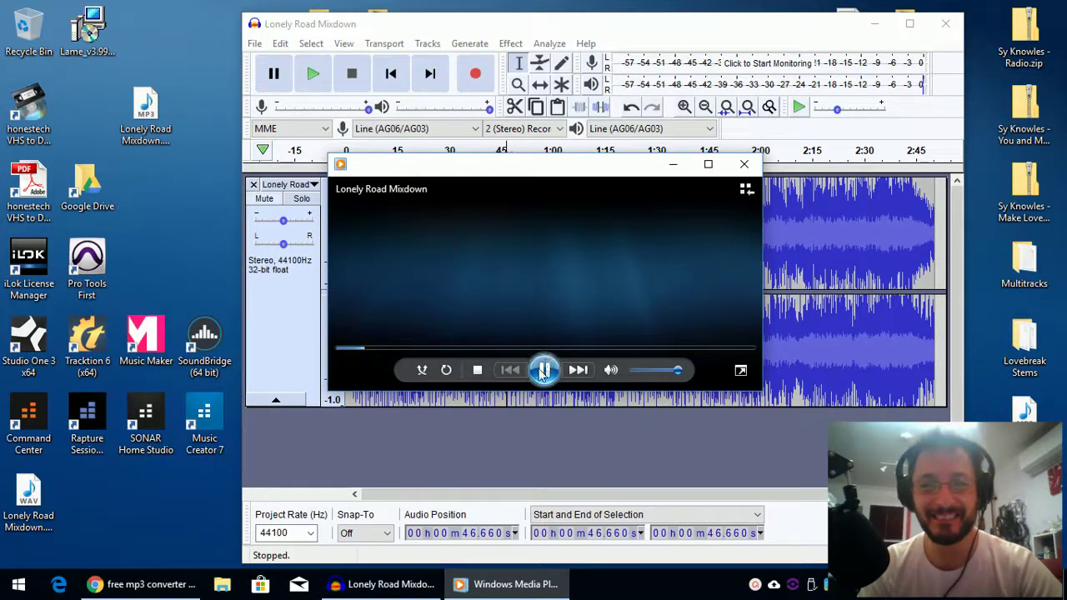
click(451, 349)
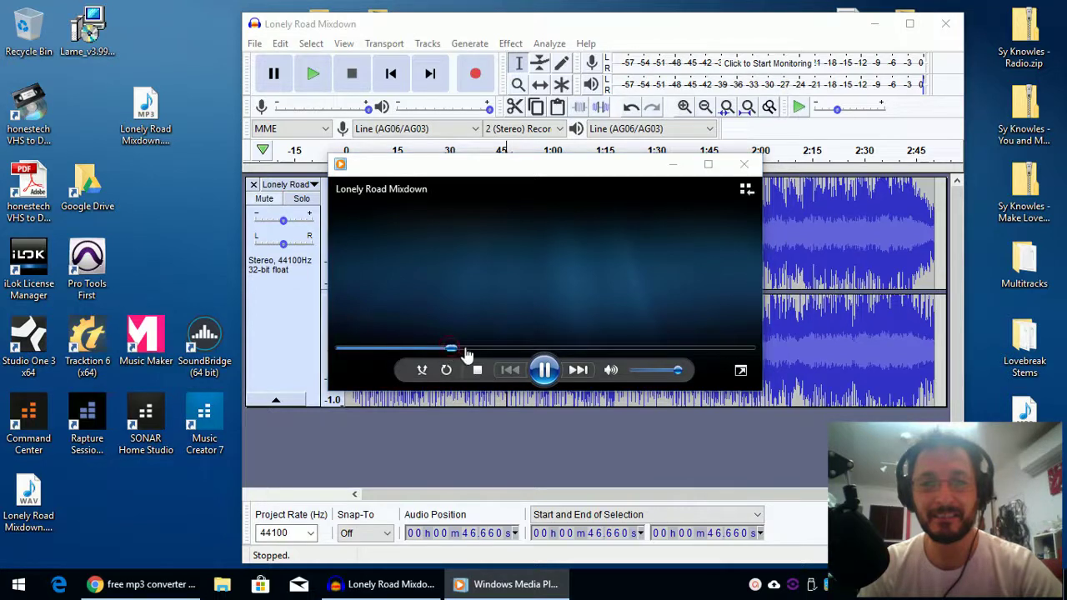
click(482, 350)
click(501, 349)
click(534, 350)
click(570, 350)
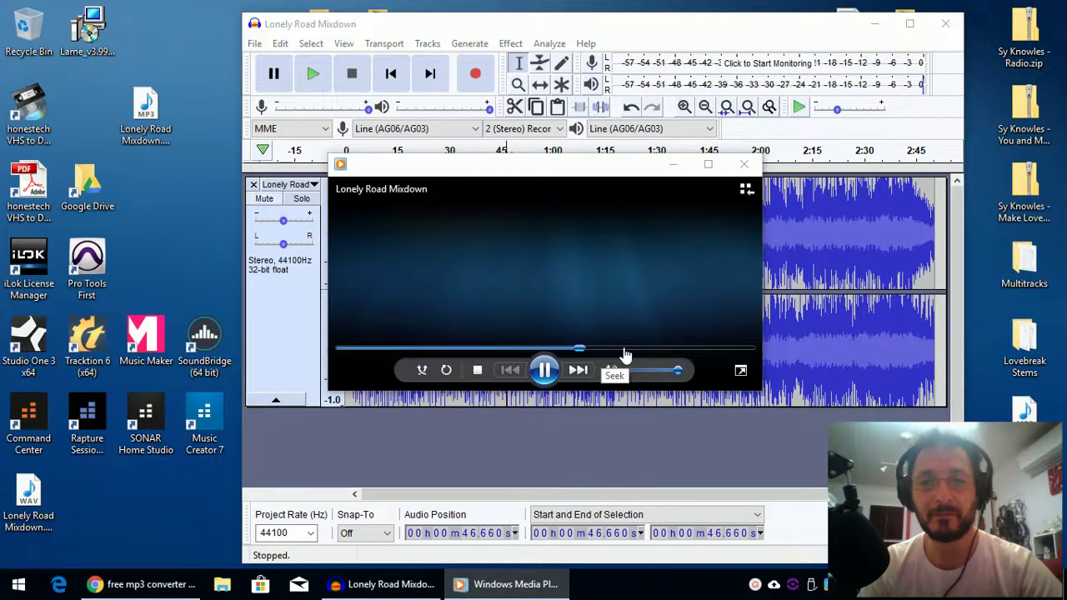
click(588, 349)
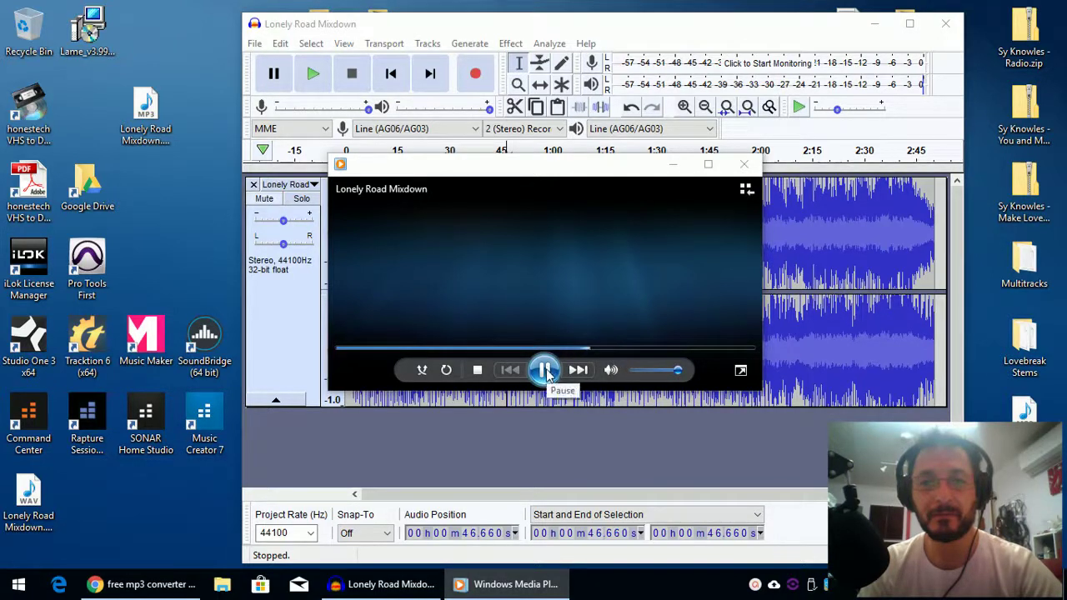
click(710, 350)
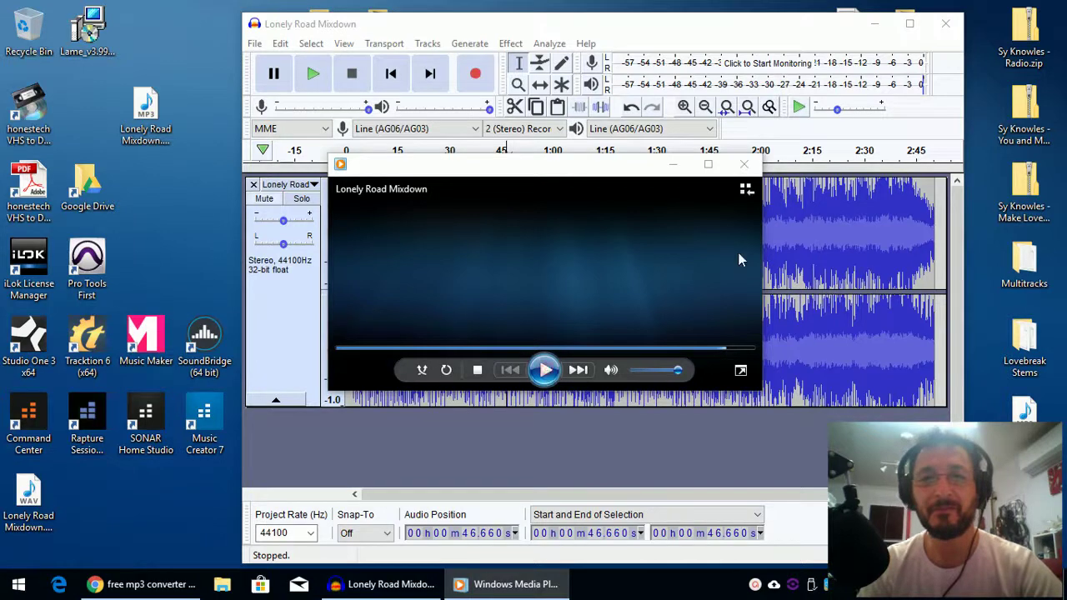
click(743, 164)
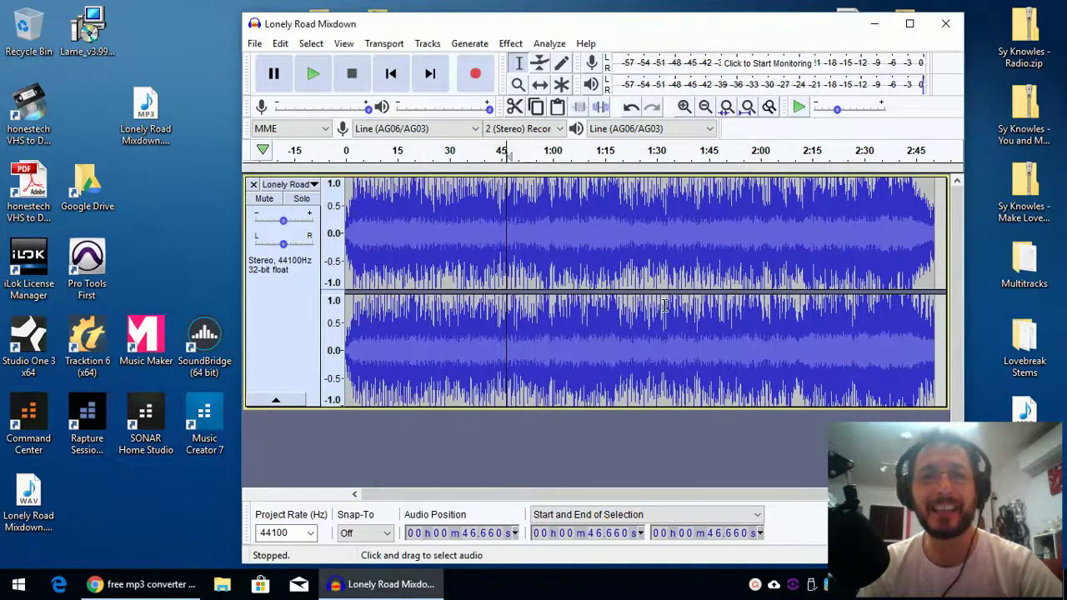